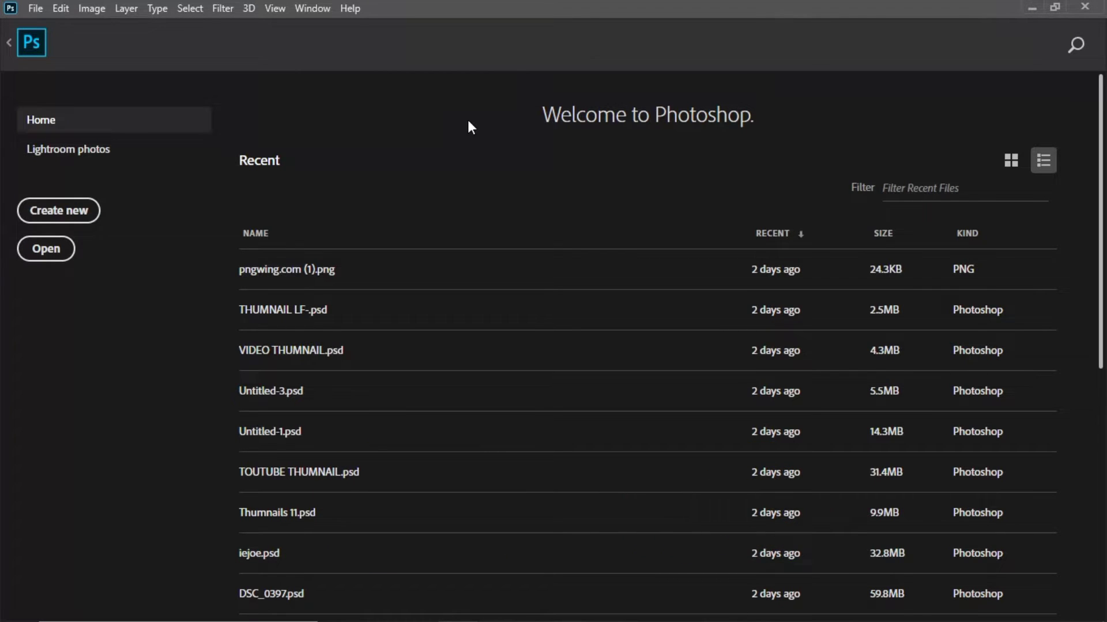
- Arrange the tools in two columns and unlock the old portrait's Background layer for editing
left_click(10, 43)
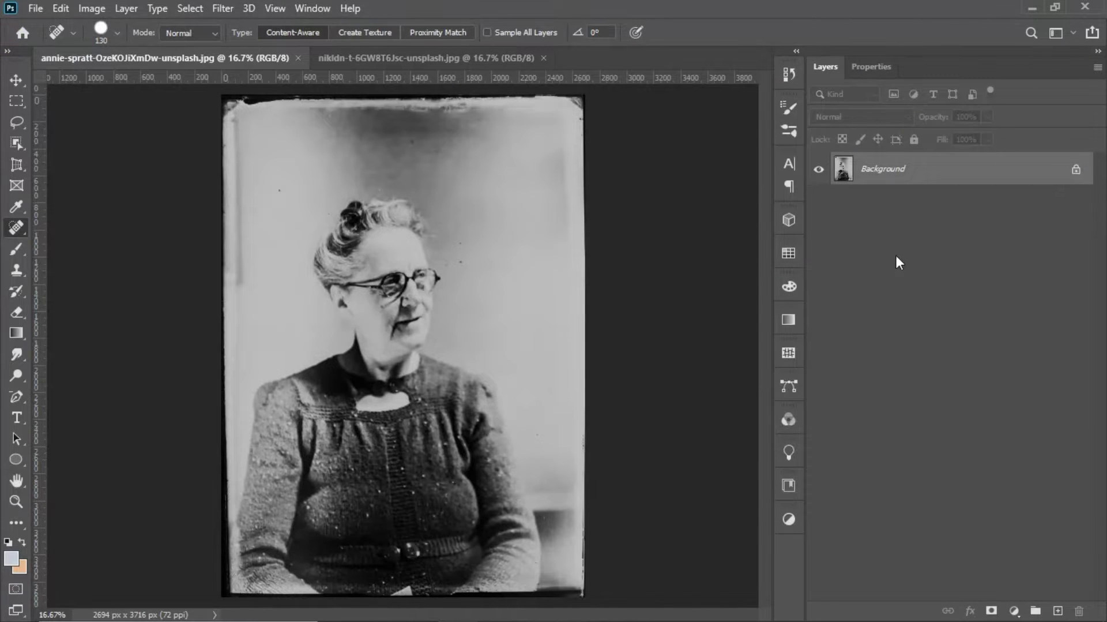
left_click(8, 52)
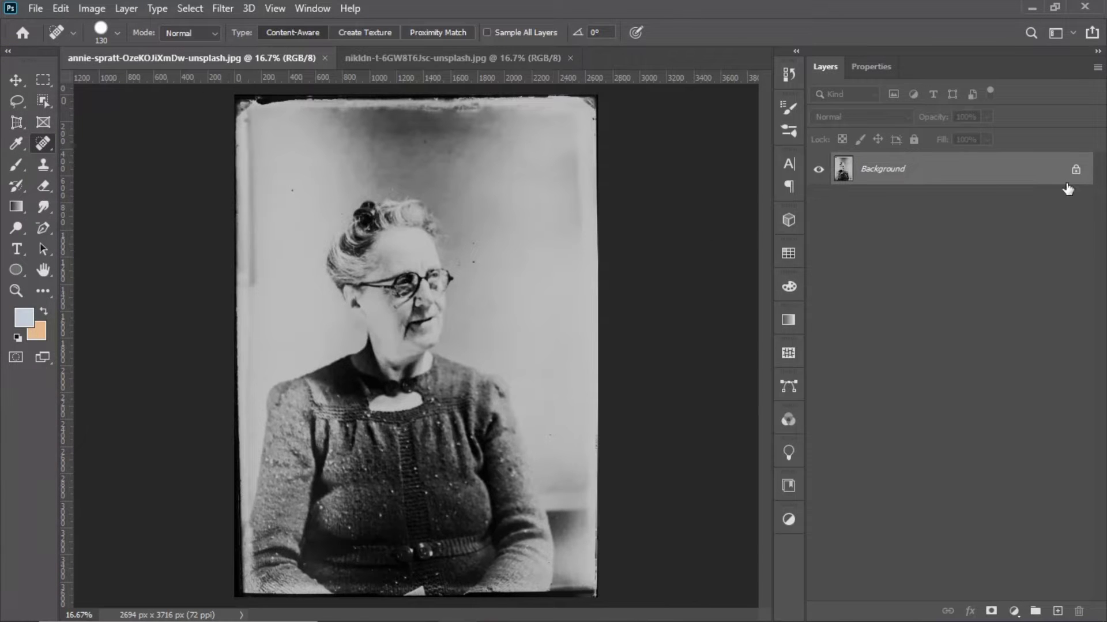
left_click(1078, 169)
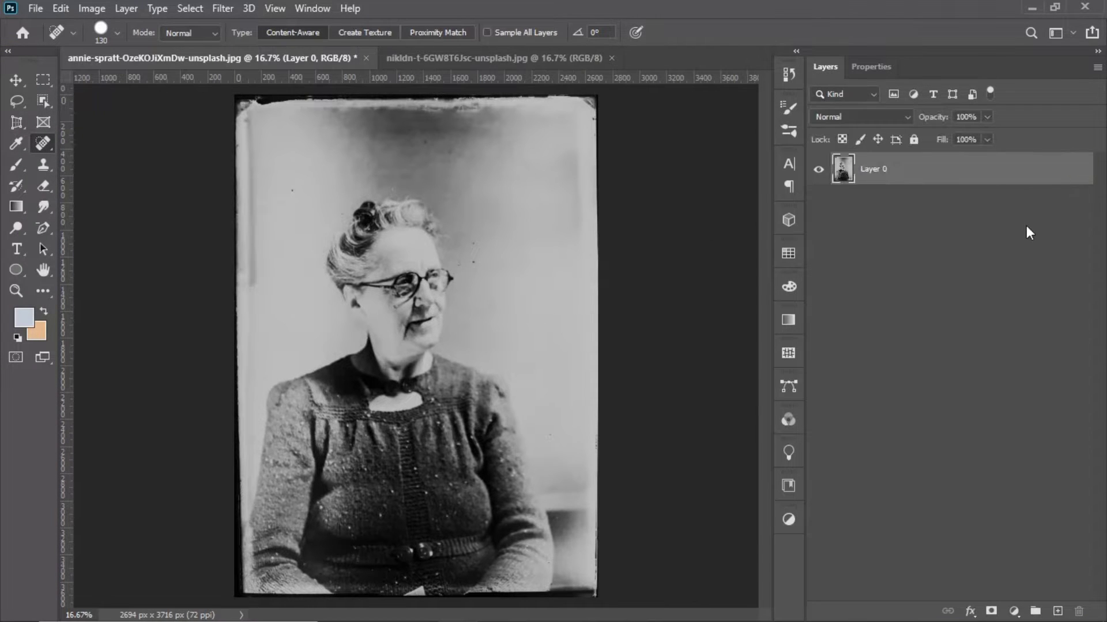
- Heal the dark specks and the thin scratch on the backdrop beside the glasses with the Spot Healing Brush
right_click(49, 146)
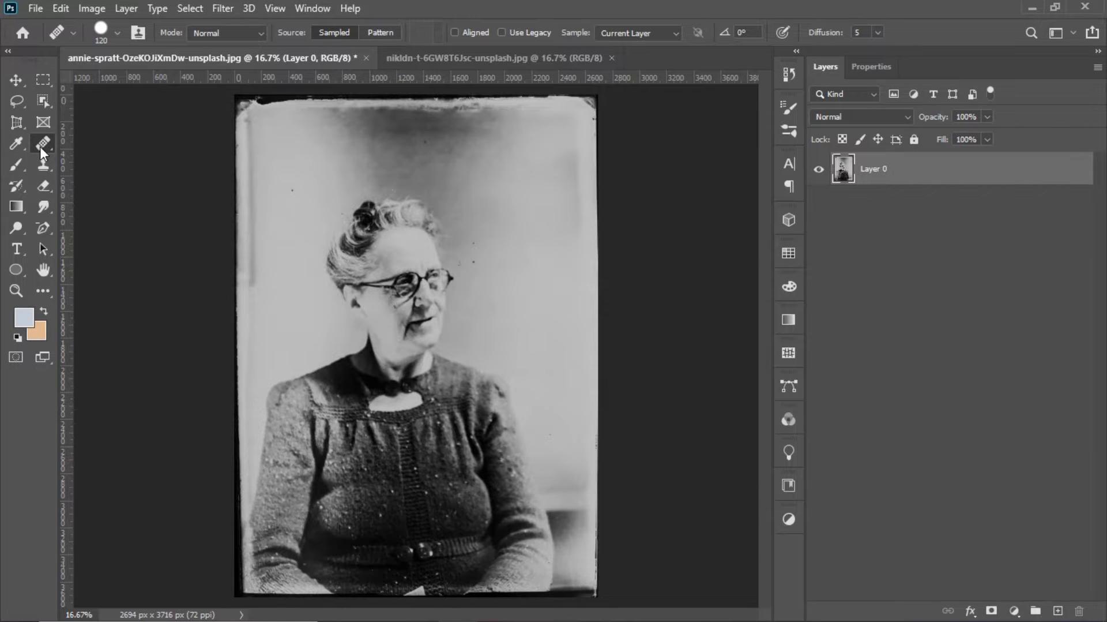
right_click(40, 146)
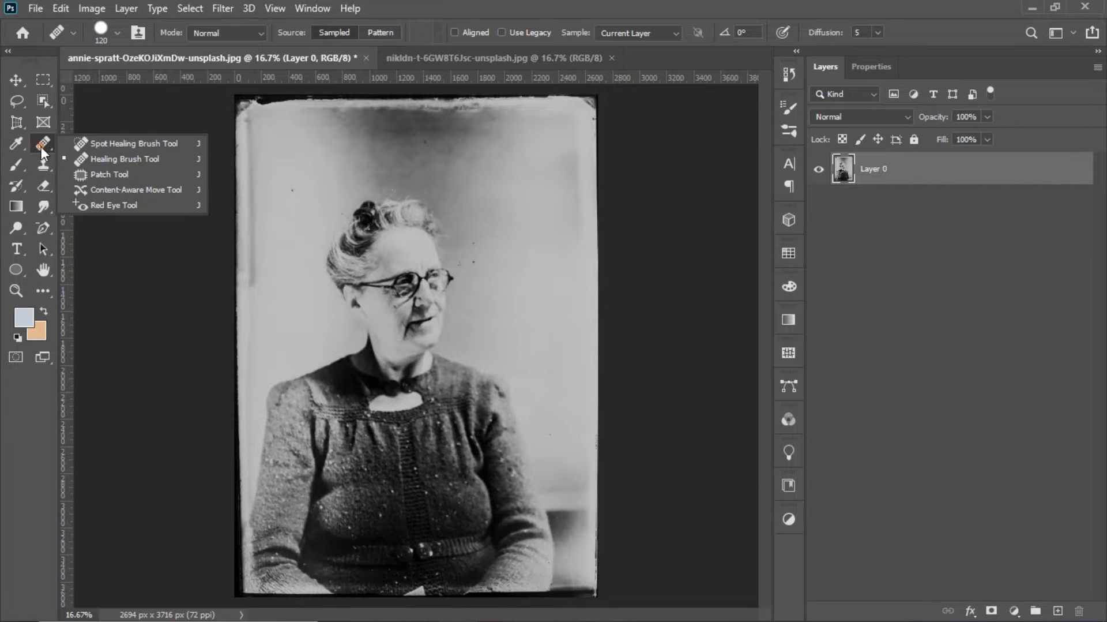
left_click(75, 147)
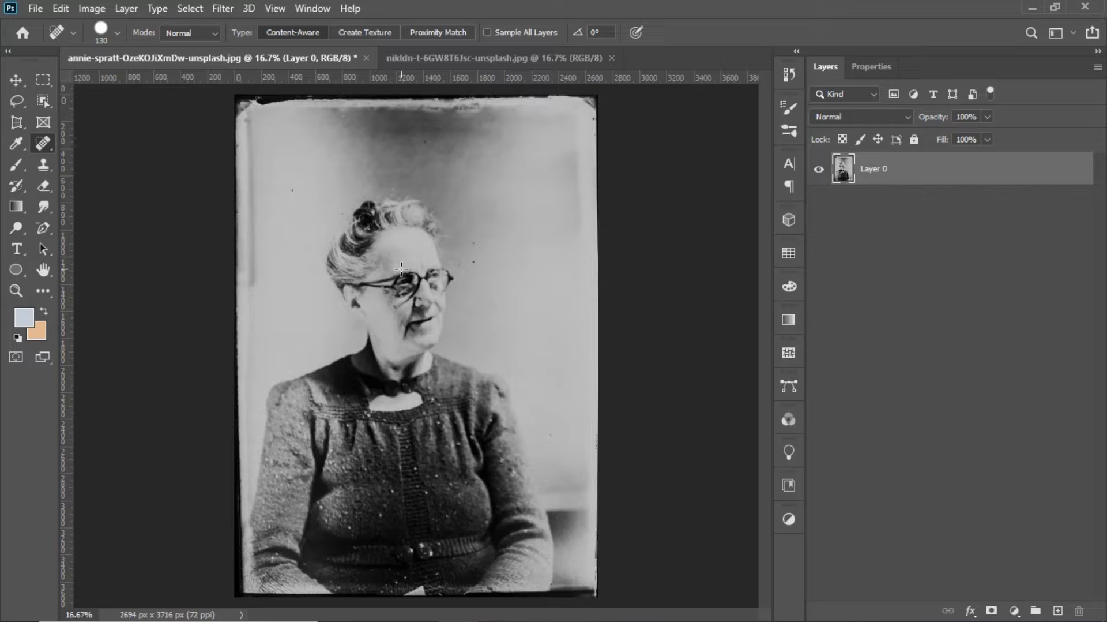
scroll(548, 238, "up", 4)
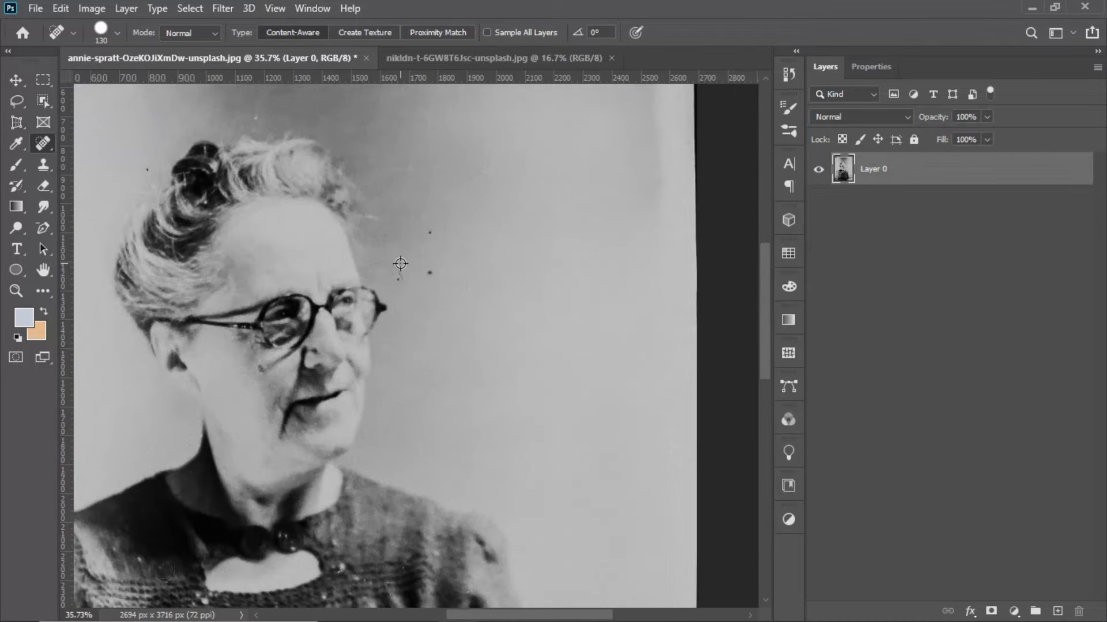
scroll(441, 276, "up", 2)
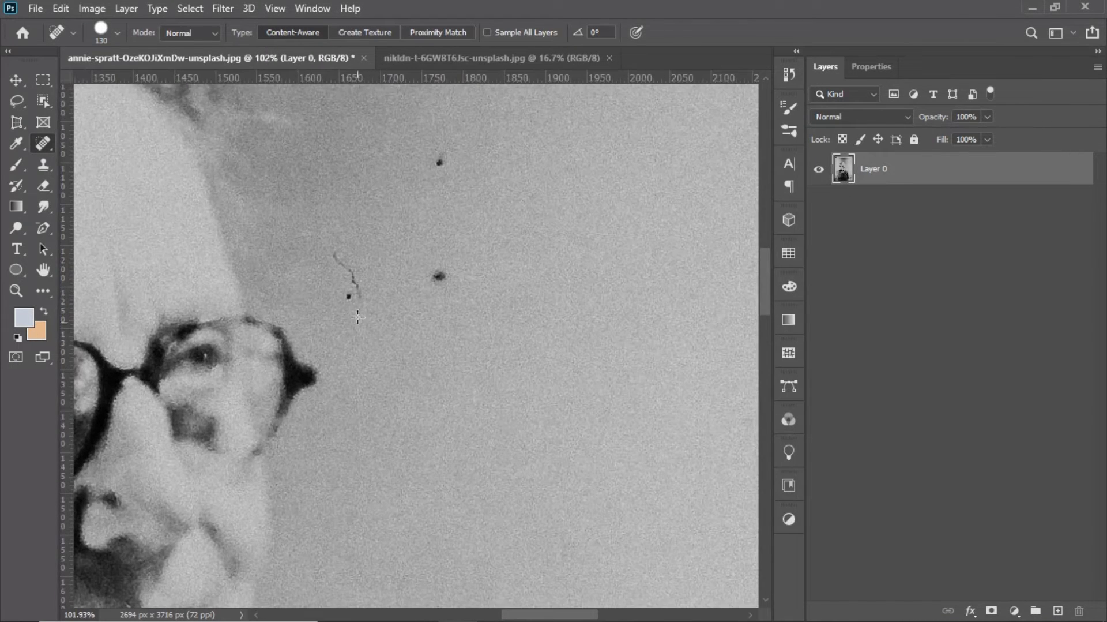
mouse_move(404, 279)
left_mouse_down()
mouse_move(450, 256)
mouse_move(429, 276)
mouse_move(436, 171)
mouse_move(373, 236)
mouse_move(363, 289)
left_mouse_up()
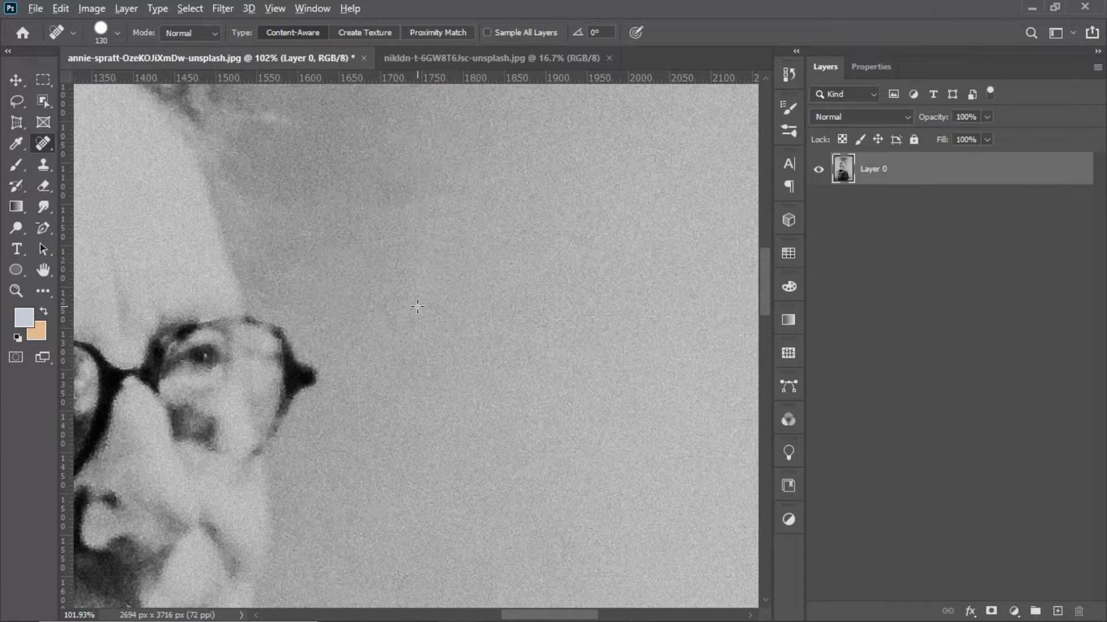
- Heal the specks on the backdrop beside and just above the woman's hair with the Spot Healing Brush
scroll(439, 338, "down", 4)
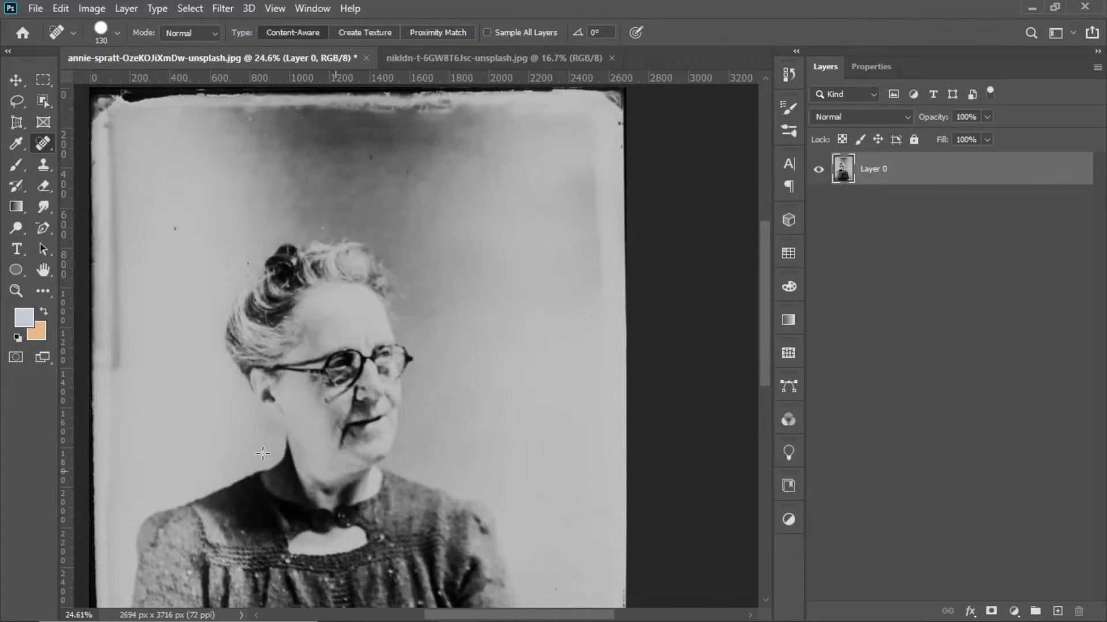
scroll(175, 274, "up", 3)
scroll(183, 192, "up", 2)
left_click_drag(163, 212, 202, 235)
mouse_move(410, 352)
left_mouse_down()
mouse_move(413, 317)
mouse_move(413, 326)
left_mouse_up()
left_click(658, 203)
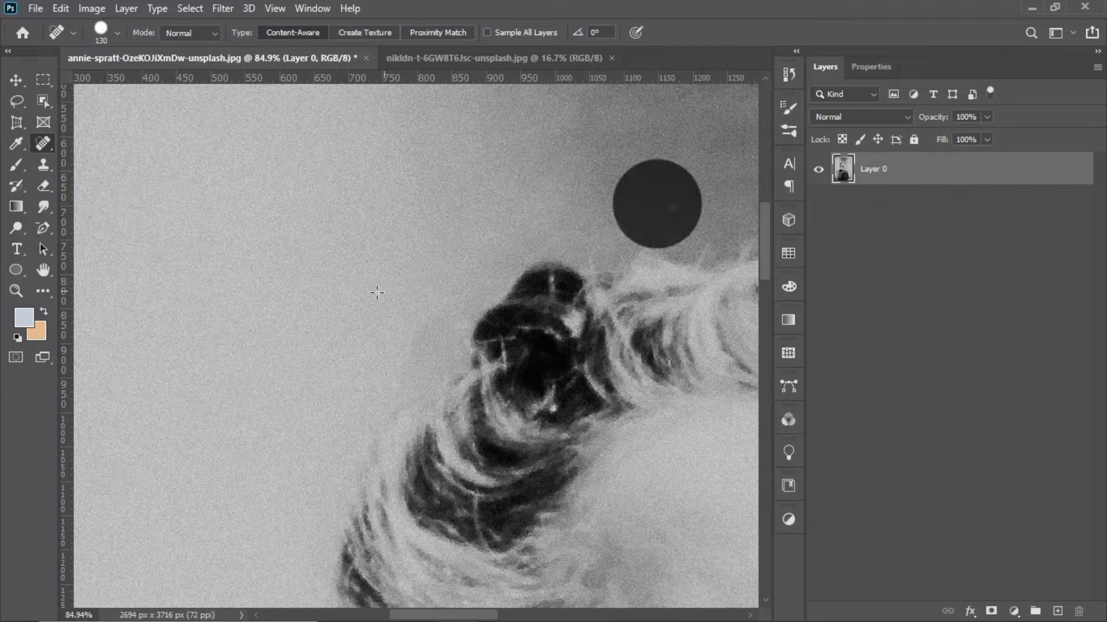
- Heal the two dark spots in the shaded backdrop area above the woman's head
scroll(352, 301, "down", 3)
scroll(277, 402, "down", 1)
scroll(514, 202, "up", 3)
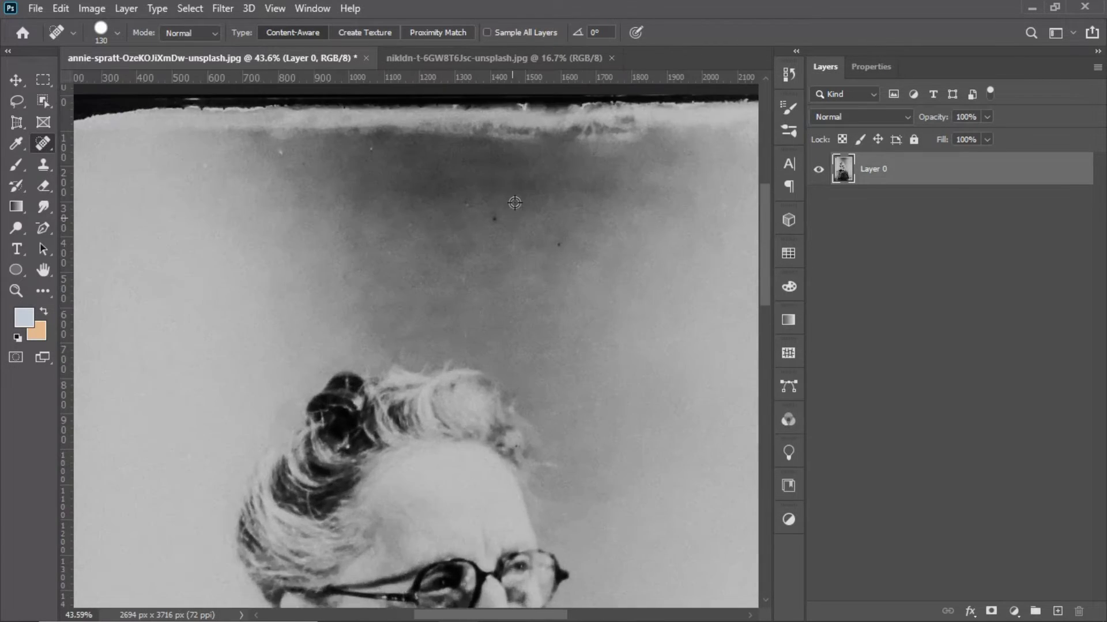
left_click_drag(500, 215, 475, 231)
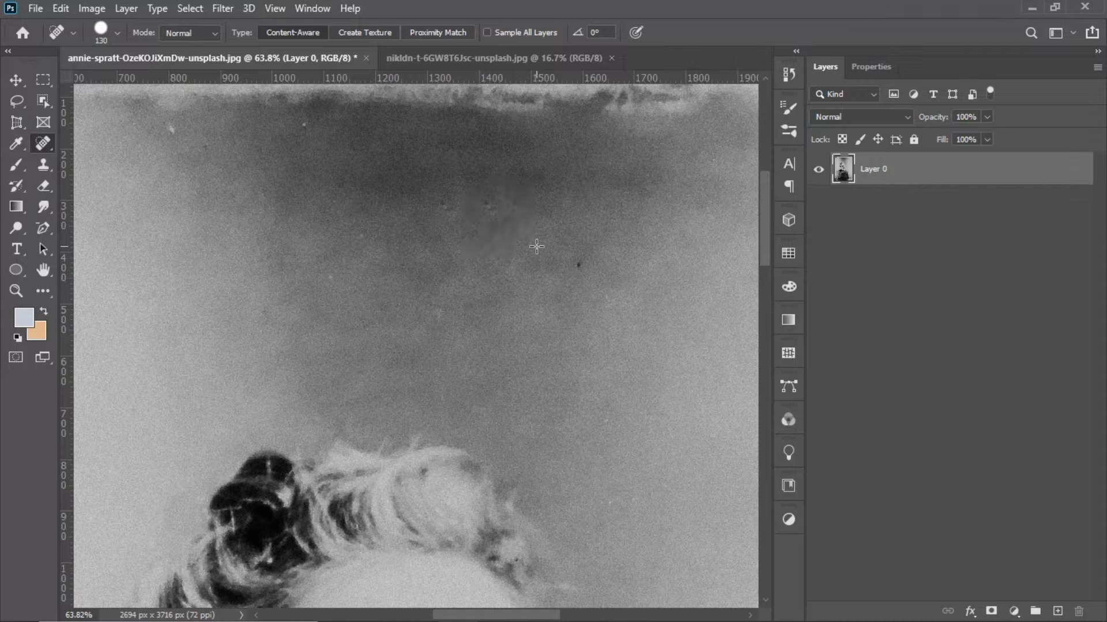
left_click_drag(545, 245, 582, 276)
scroll(581, 279, "down", 5)
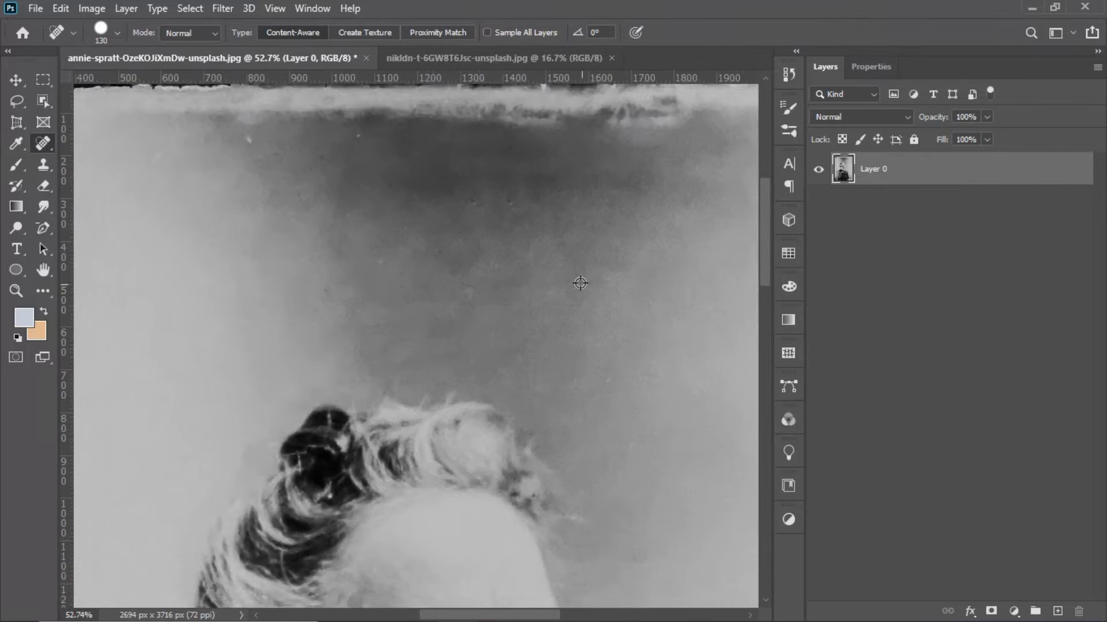
- Heal the marks on the backdrop beside the woman's arm and the damaged strip along the photo's lower right edge
scroll(596, 509, "up", 5)
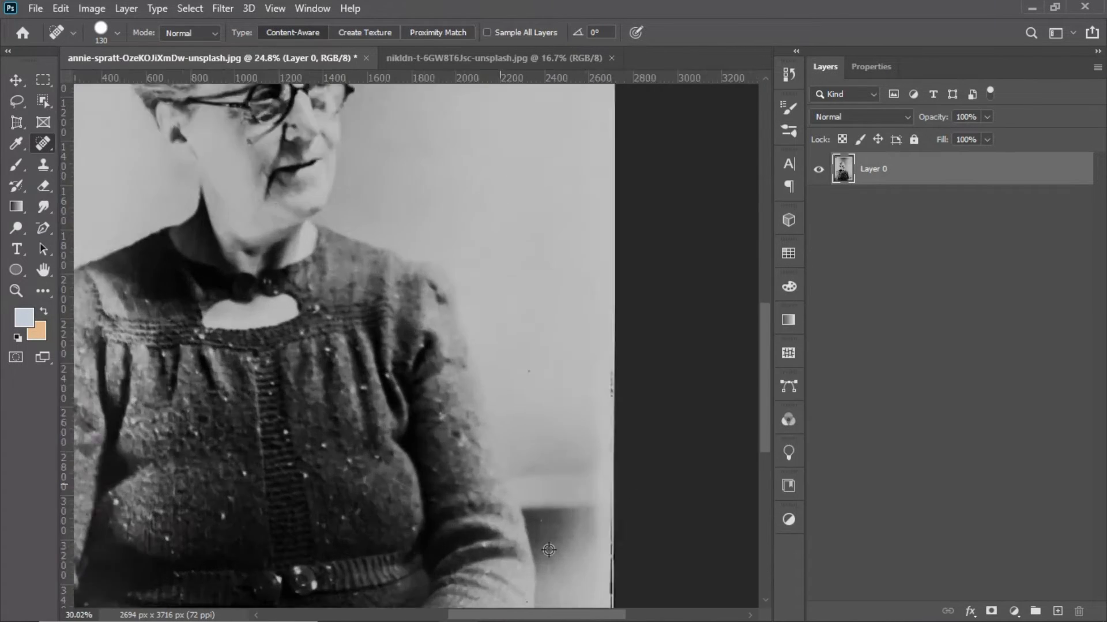
left_click_drag(537, 520, 538, 549)
mouse_move(698, 329)
left_mouse_down()
mouse_move(684, 299)
mouse_move(681, 191)
left_mouse_up()
mouse_move(497, 165)
left_mouse_down()
mouse_move(541, 247)
mouse_move(605, 323)
left_mouse_up()
left_click_drag(681, 290, 679, 578)
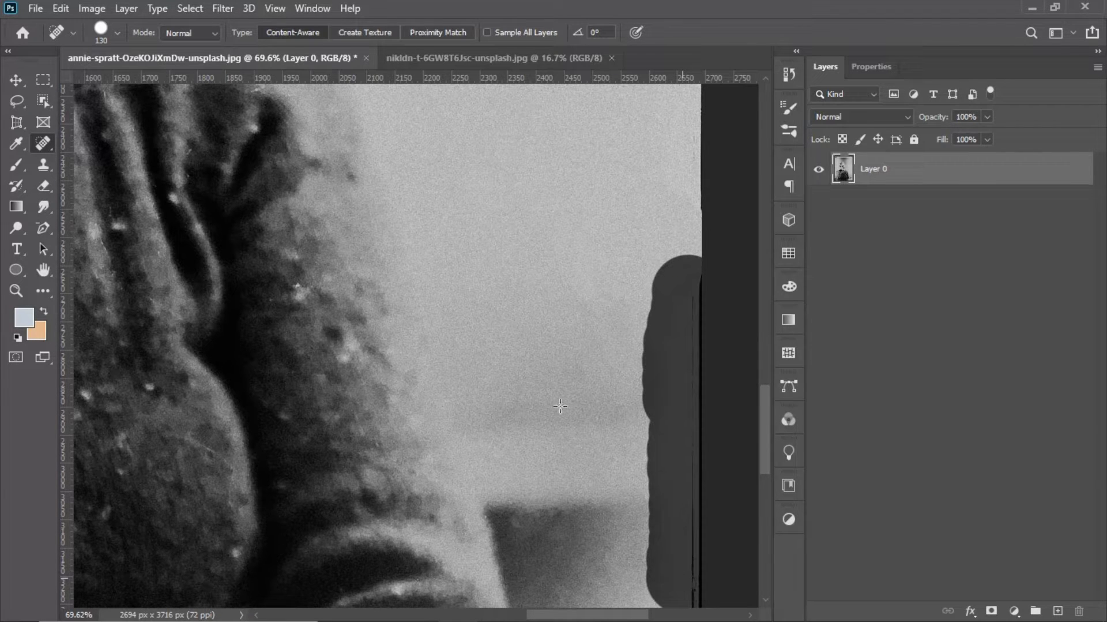
- Paint out the dark border along the photo's bottom edge and the lower part of its left edge
scroll(560, 406, "down", 6)
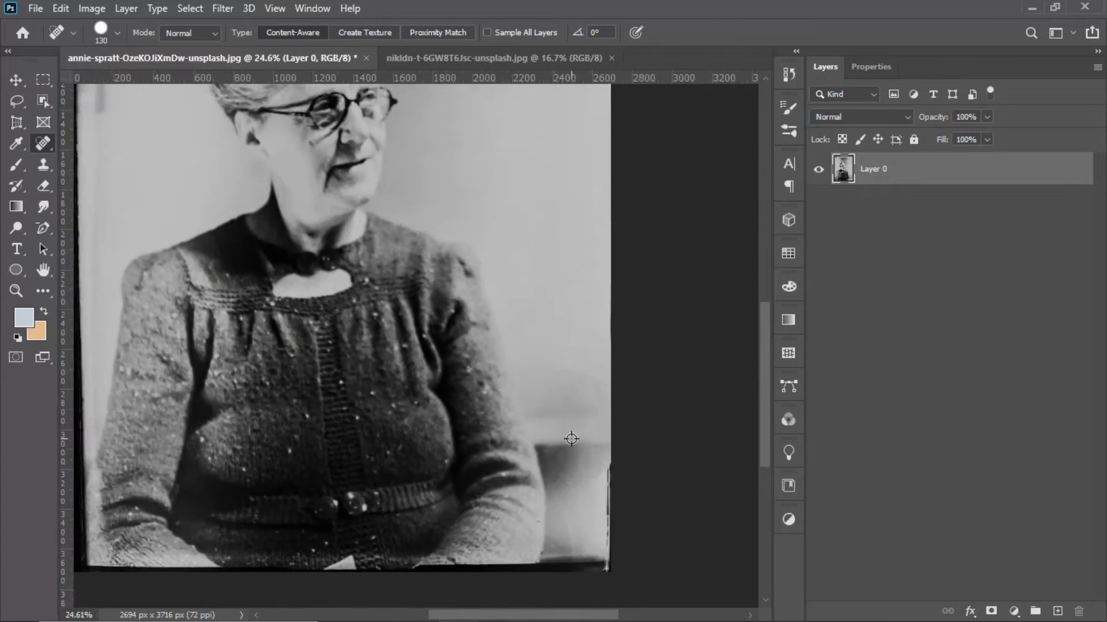
scroll(571, 439, "down", 1)
mouse_move(603, 459)
left_mouse_down()
mouse_move(605, 556)
mouse_move(555, 558)
mouse_move(539, 574)
mouse_move(552, 555)
mouse_move(436, 569)
mouse_move(357, 554)
mouse_move(114, 559)
left_mouse_up()
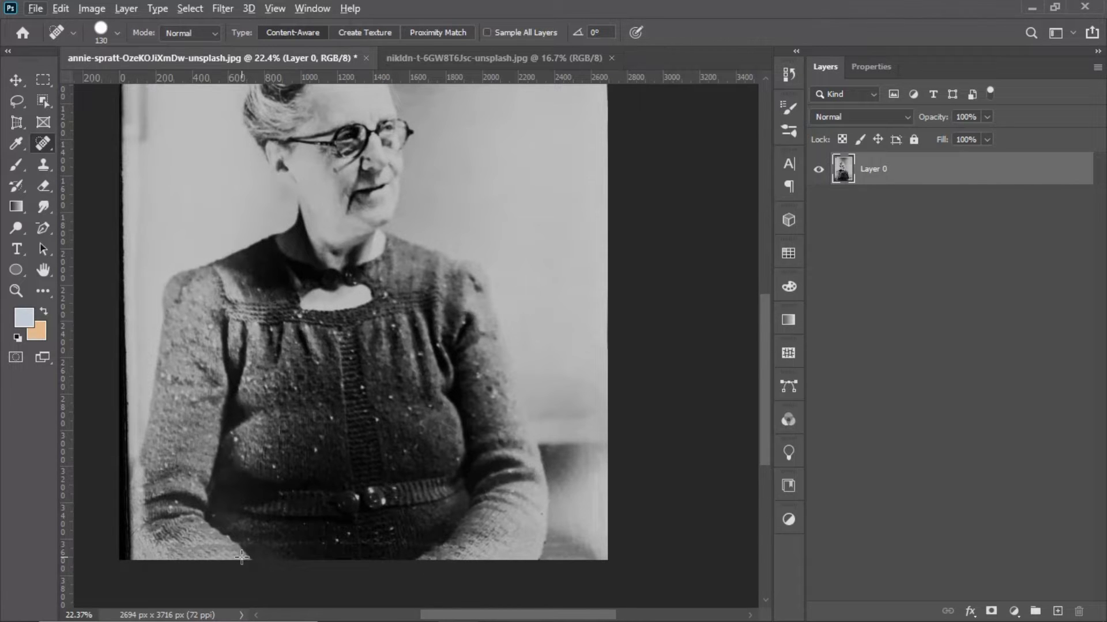
left_click_drag(121, 552, 120, 136)
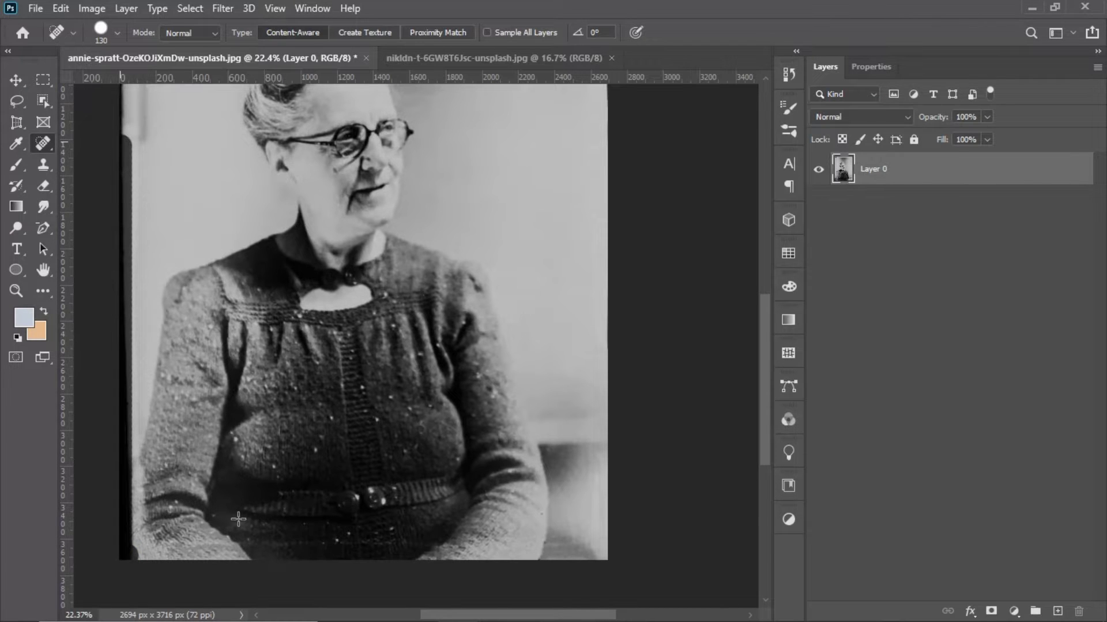
- Paint out the remaining dark border on the upper left edge and heal the backdrop marks near it
scroll(230, 519, "down", 3)
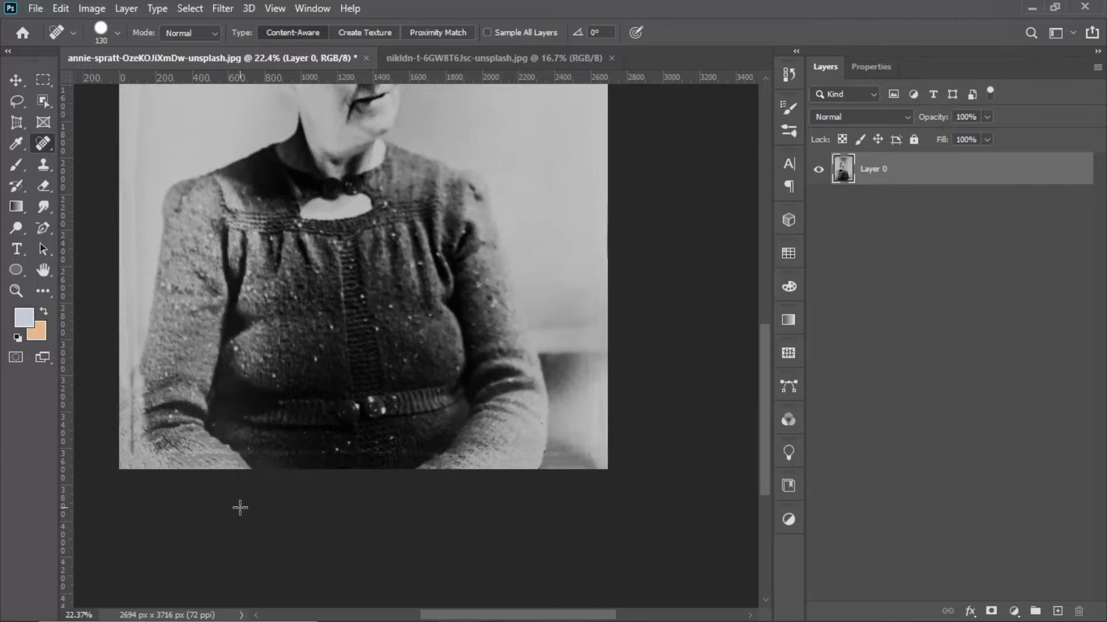
scroll(198, 477, "down", 3)
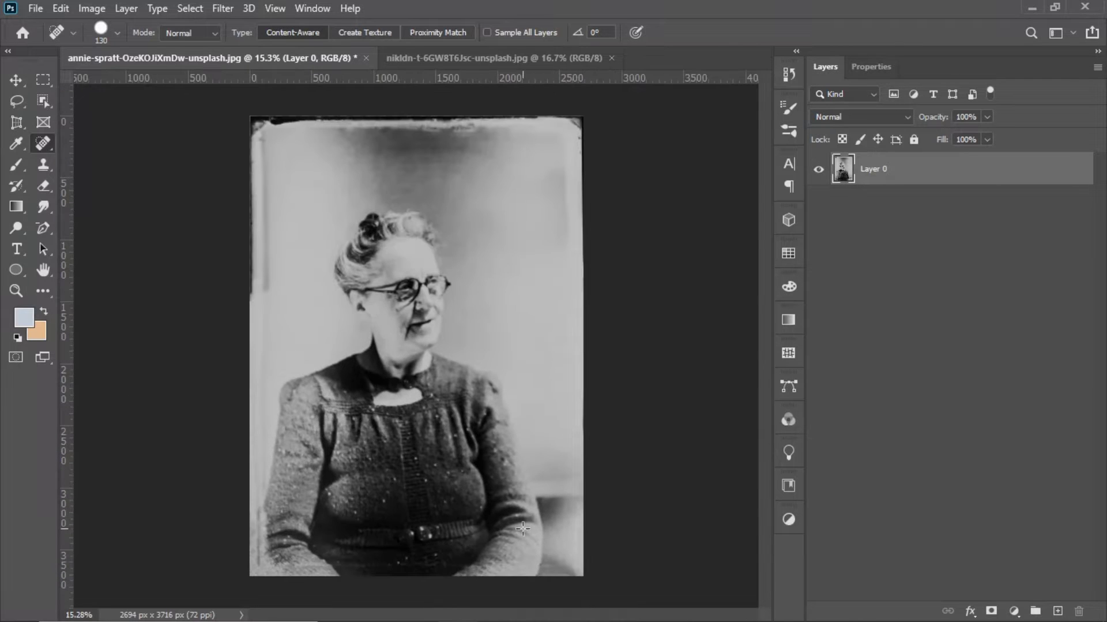
scroll(240, 303, "up", 2)
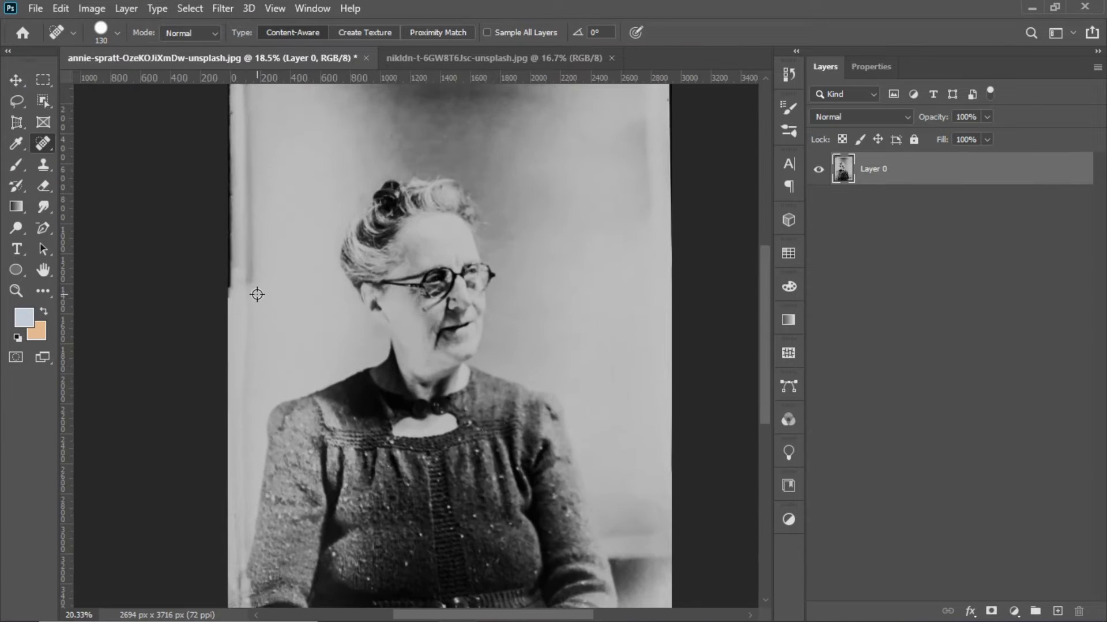
mouse_move(238, 312)
left_mouse_down()
mouse_move(225, 196)
mouse_move(234, 85)
left_mouse_up()
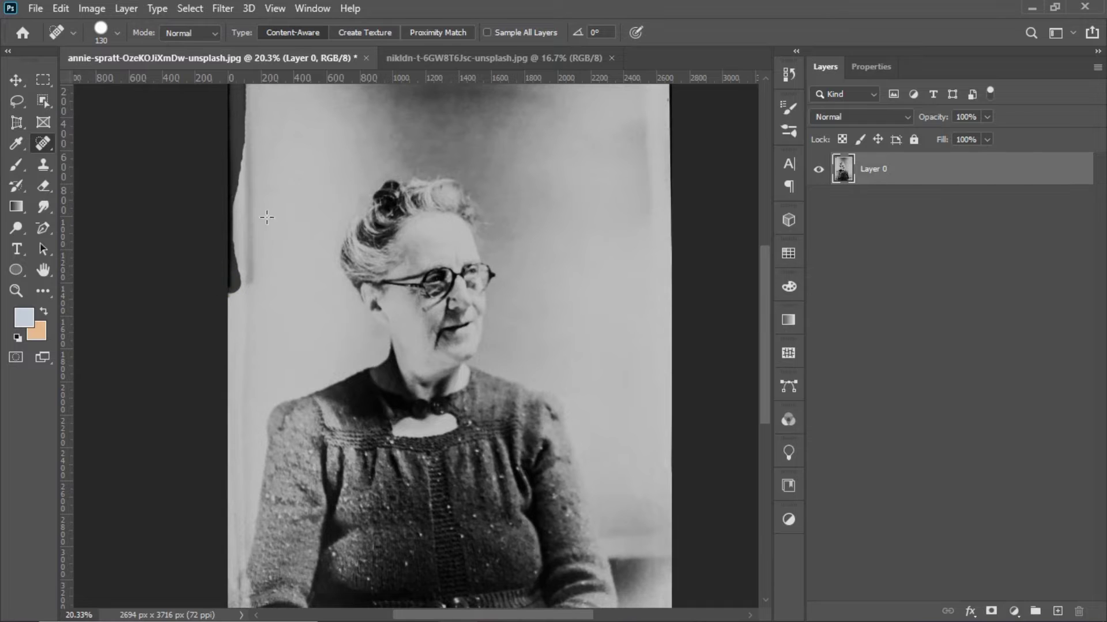
scroll(275, 243, "down", 3)
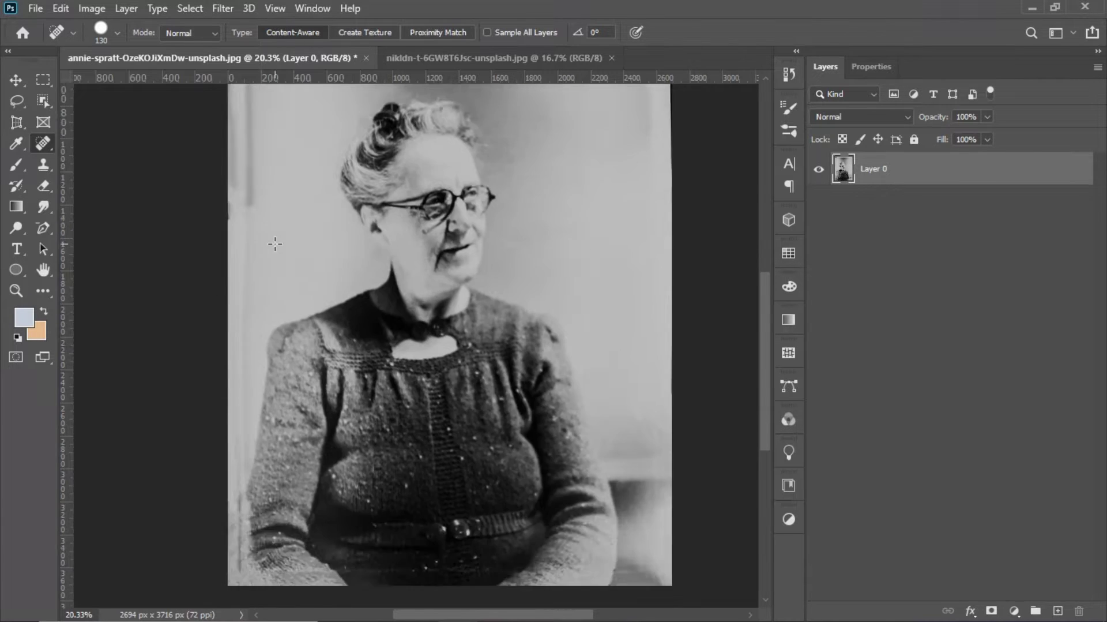
mouse_move(295, 268)
left_mouse_down()
mouse_move(276, 128)
mouse_move(266, 316)
mouse_move(296, 339)
mouse_move(258, 333)
left_mouse_up()
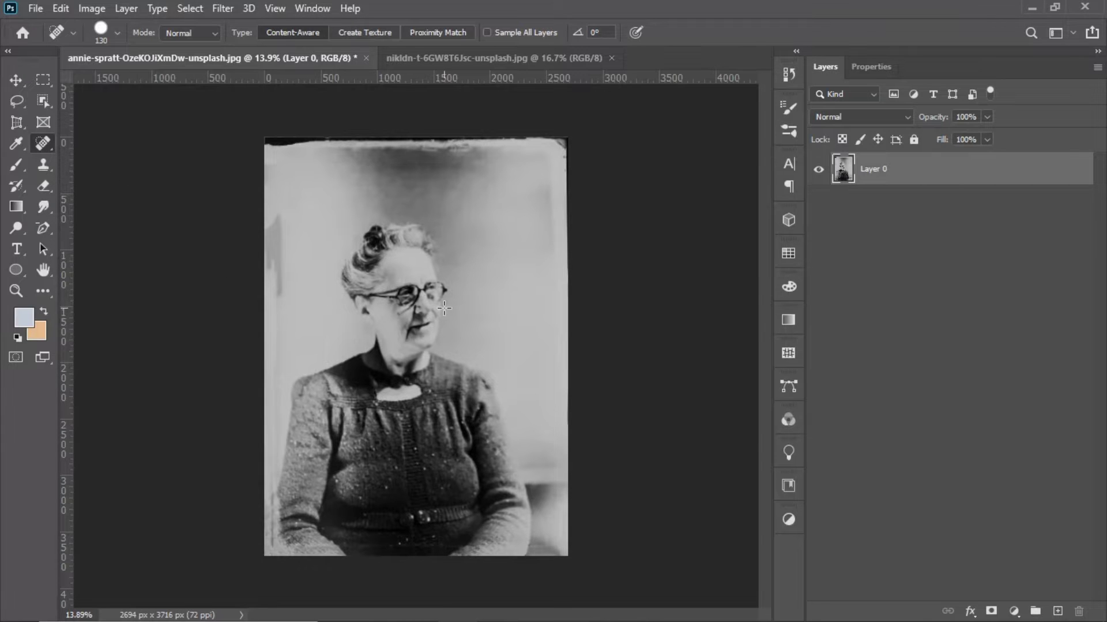
- Heal the white specks and thin scratches on the front of the sweater below the neckline
scroll(461, 465, "up", 8)
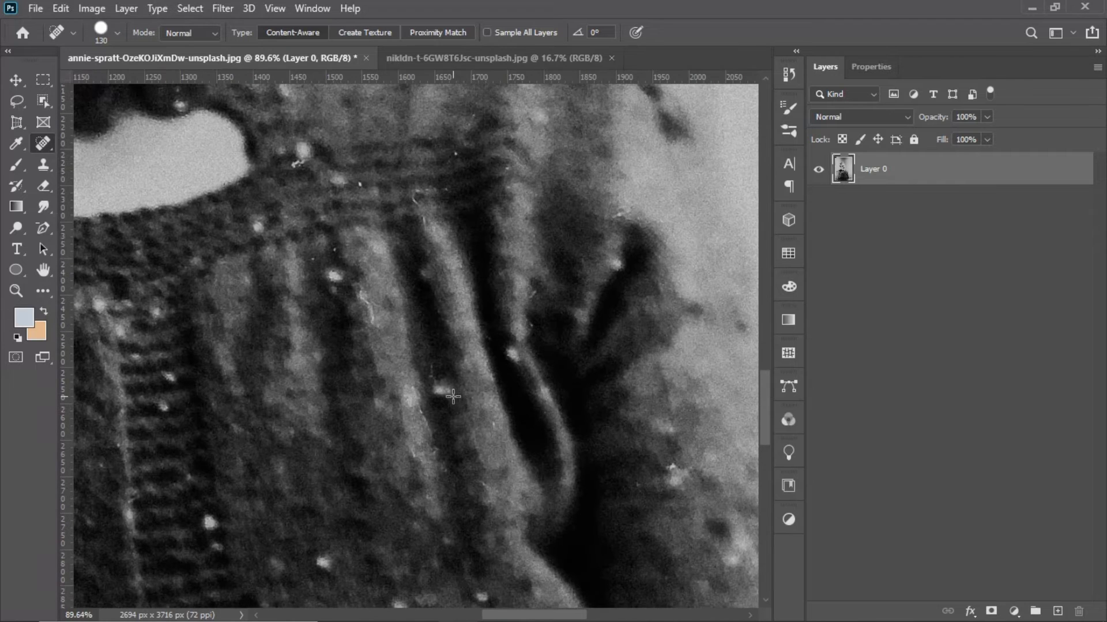
left_click(453, 396)
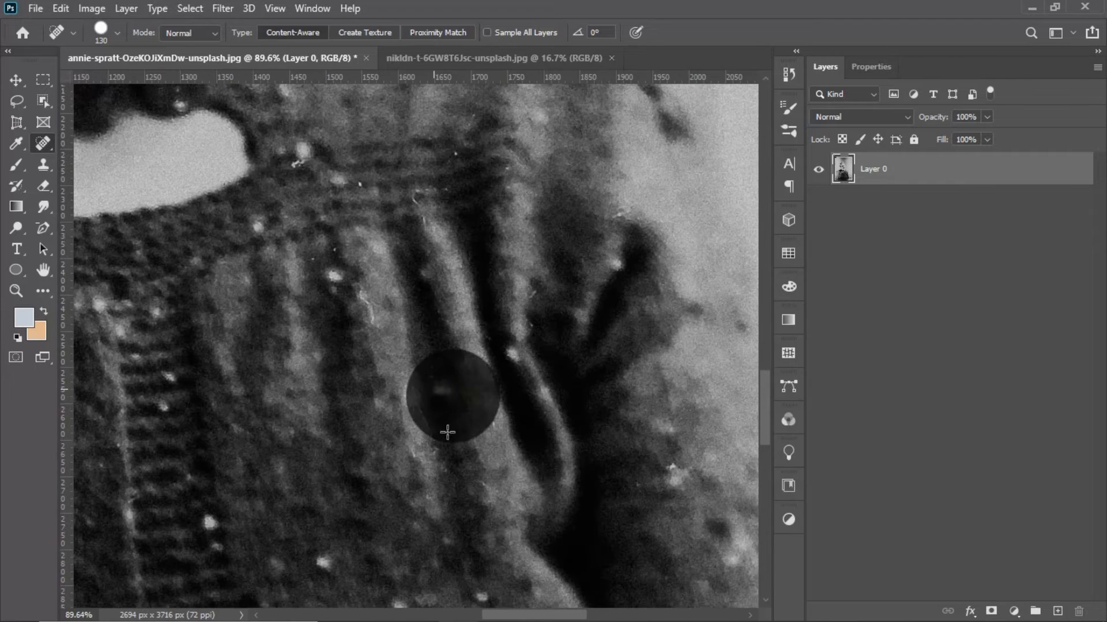
mouse_move(424, 398)
left_mouse_down()
mouse_move(395, 297)
mouse_move(351, 265)
mouse_move(296, 302)
mouse_move(379, 315)
mouse_move(327, 370)
left_mouse_up()
scroll(398, 343, "down", 6)
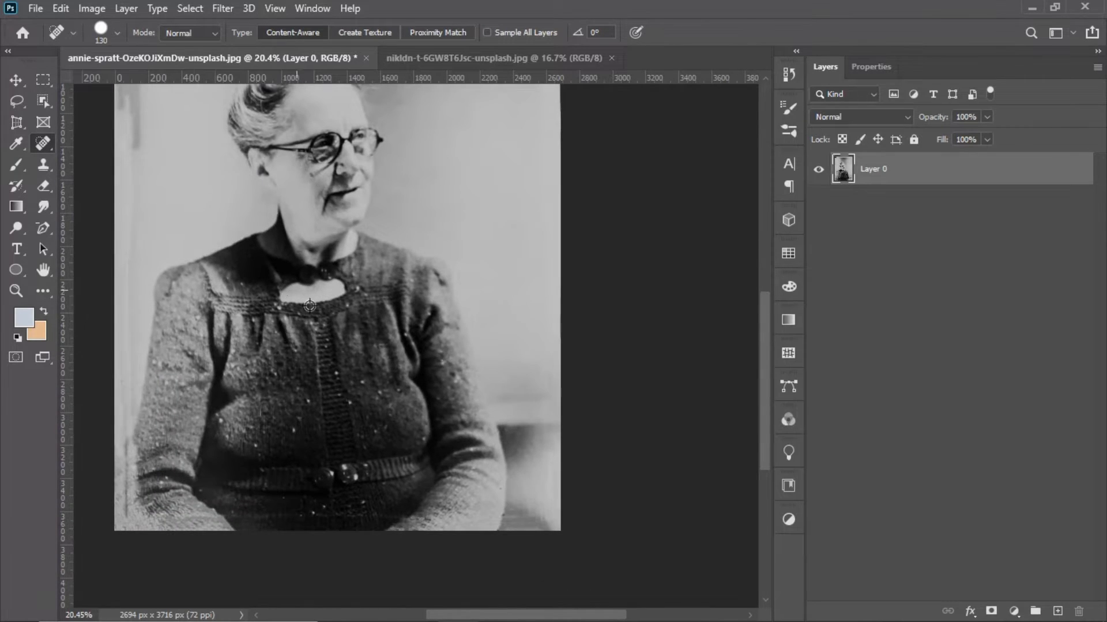
- Heal the dark spot on the cheek below the glasses and touch up further blemishes with the Spot Healing Brush
scroll(286, 337, "down", 1)
scroll(329, 229, "up", 5)
scroll(330, 229, "up", 5)
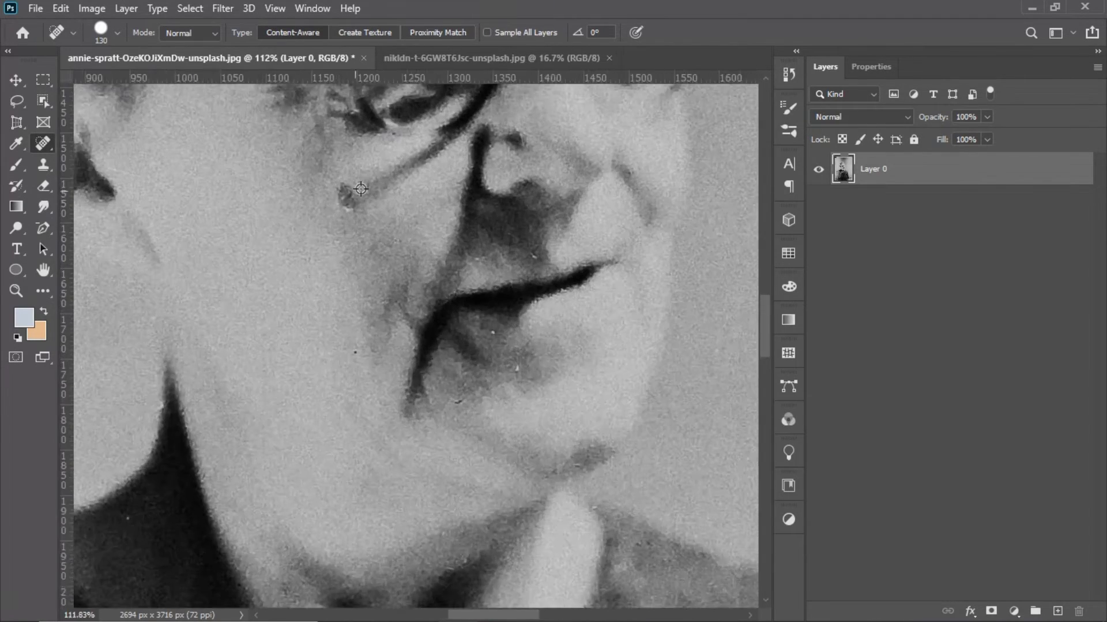
left_click(349, 175)
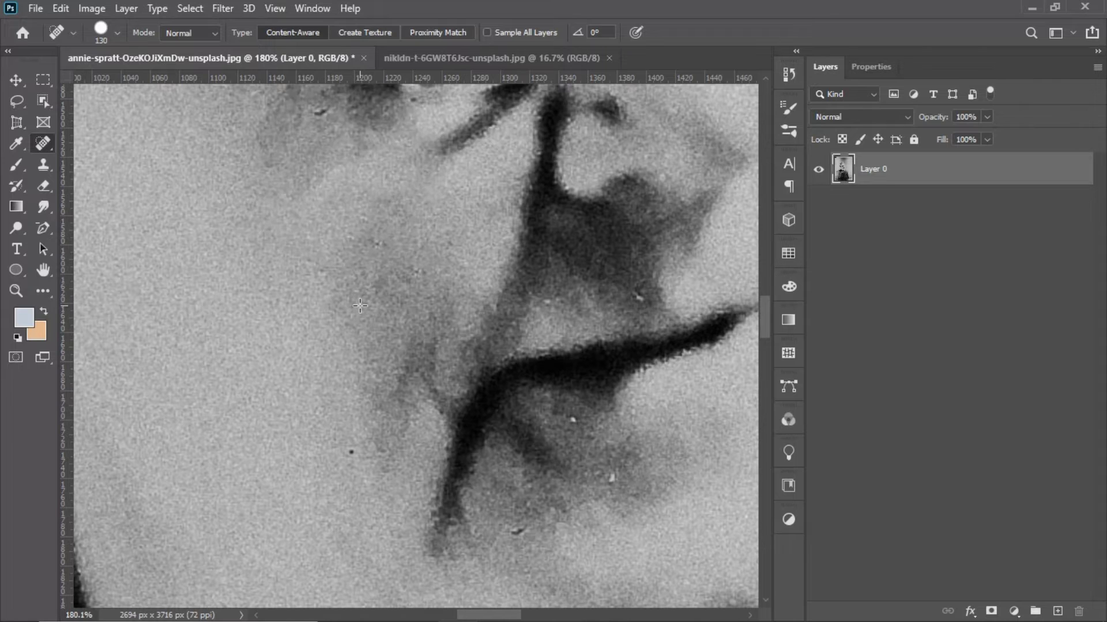
scroll(363, 297, "down", 8)
scroll(360, 307, "down", 2)
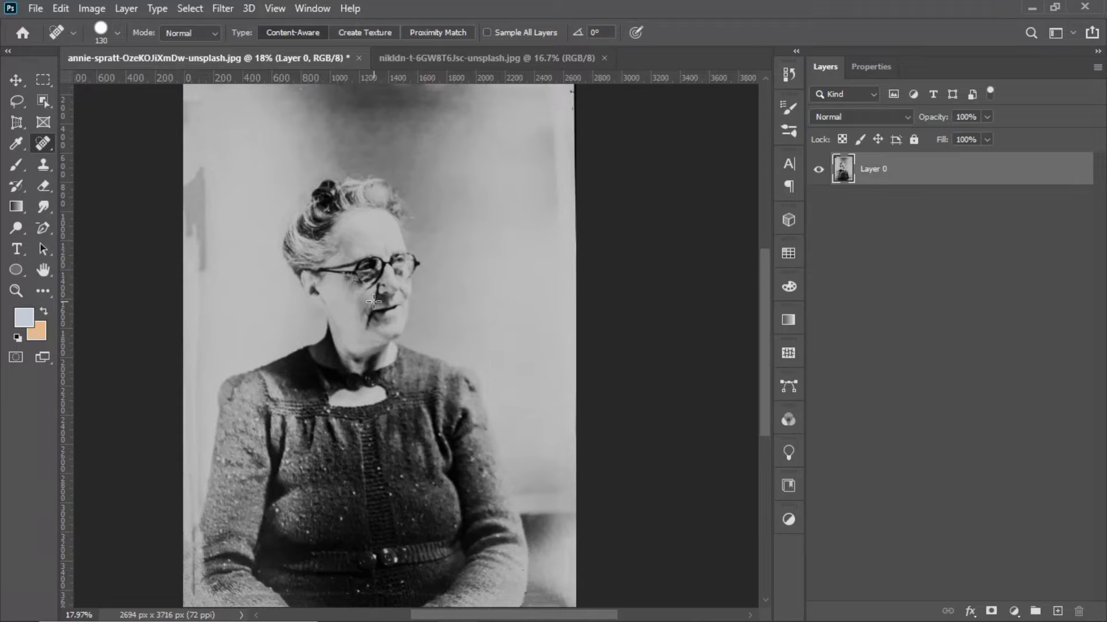
left_click_drag(258, 288, 297, 316)
mouse_move(440, 283)
left_mouse_down()
mouse_move(496, 300)
mouse_move(488, 278)
left_mouse_up()
scroll(446, 399, "down", 3)
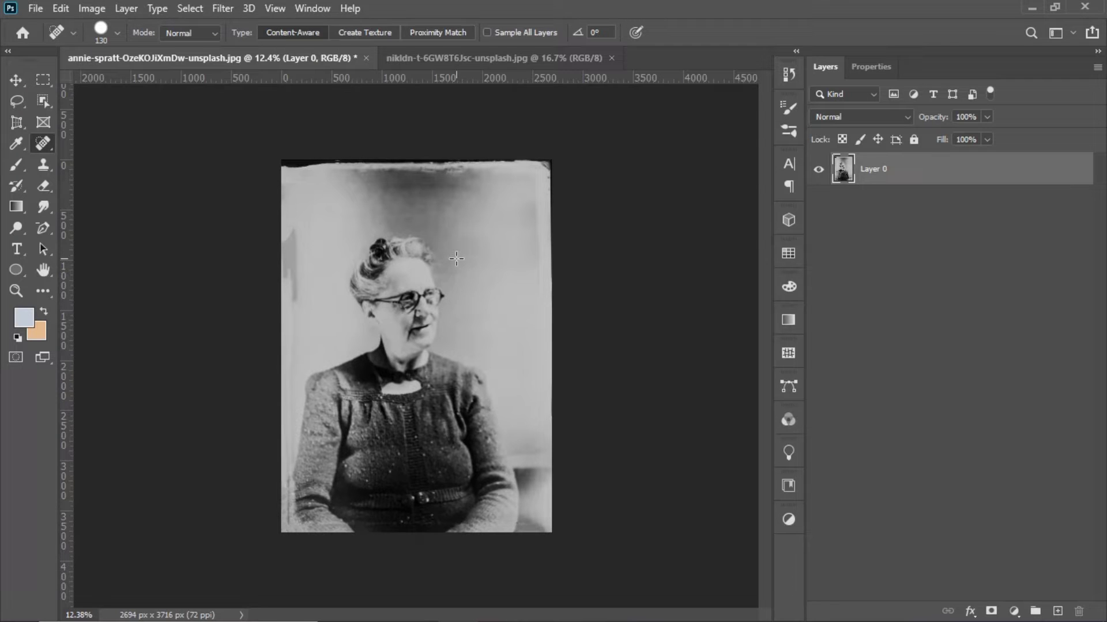
- Switch to the Healing Brush and try it on the backdrop beside the woman's face
right_click(50, 146)
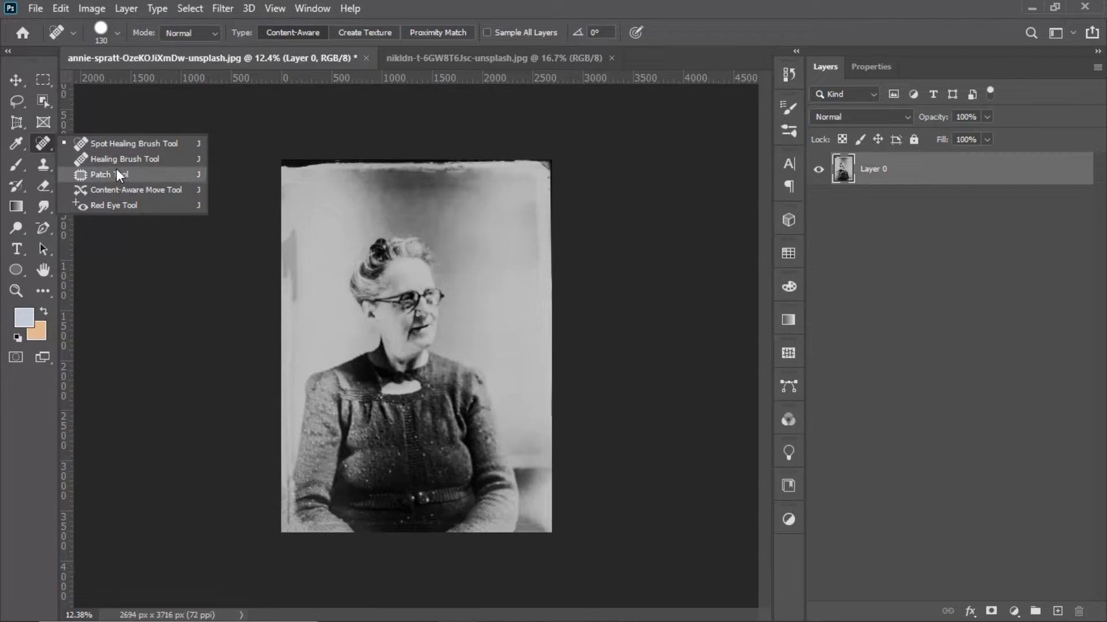
left_click(137, 157)
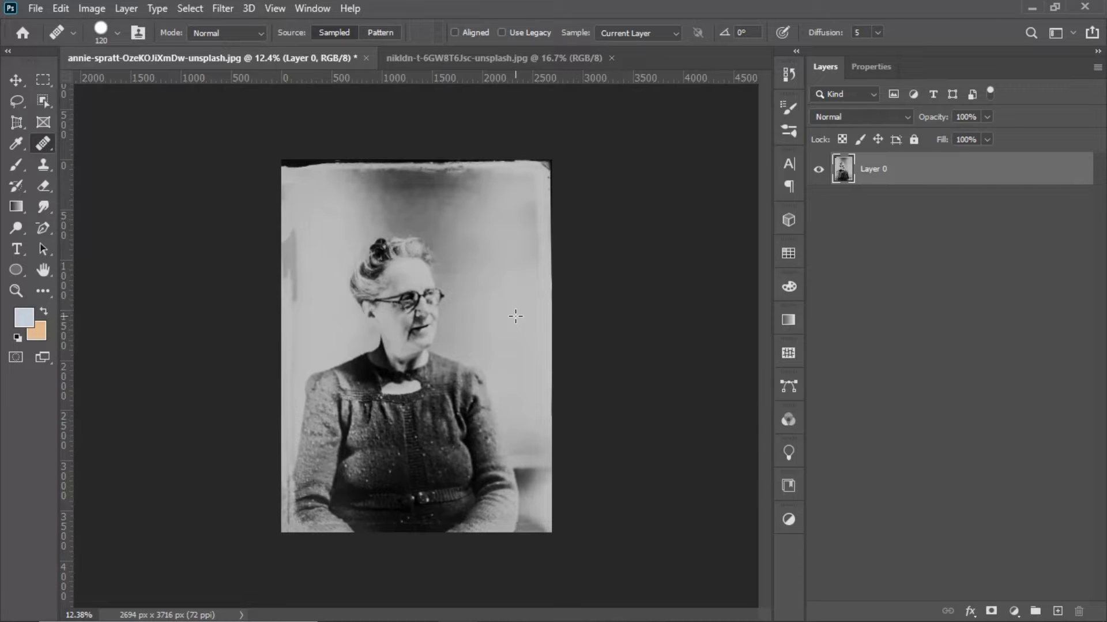
left_click(502, 266)
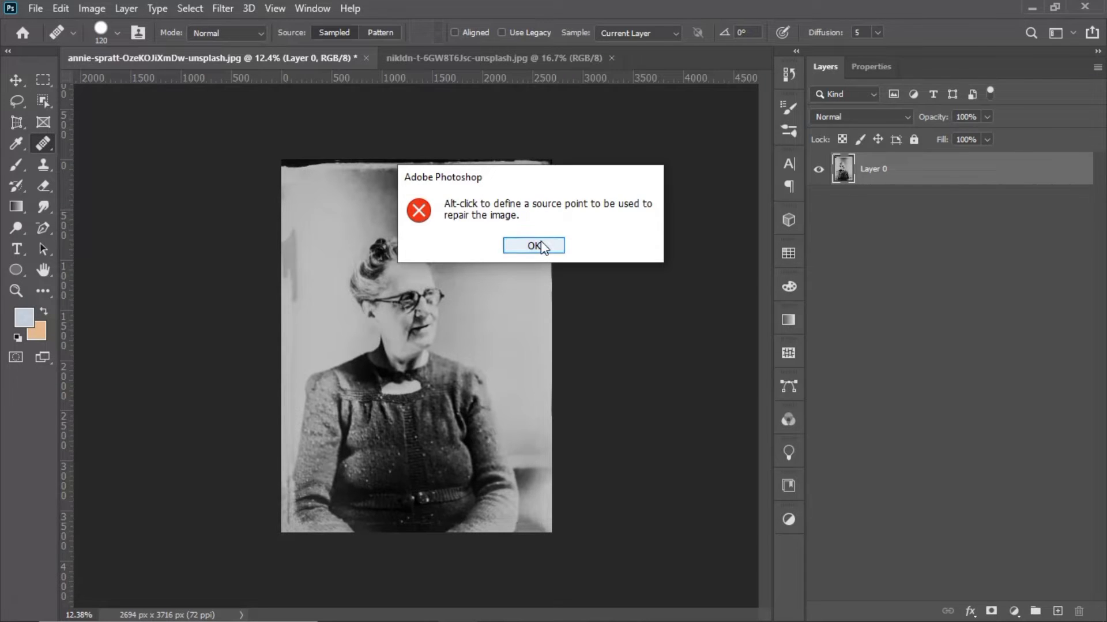
left_click(524, 247)
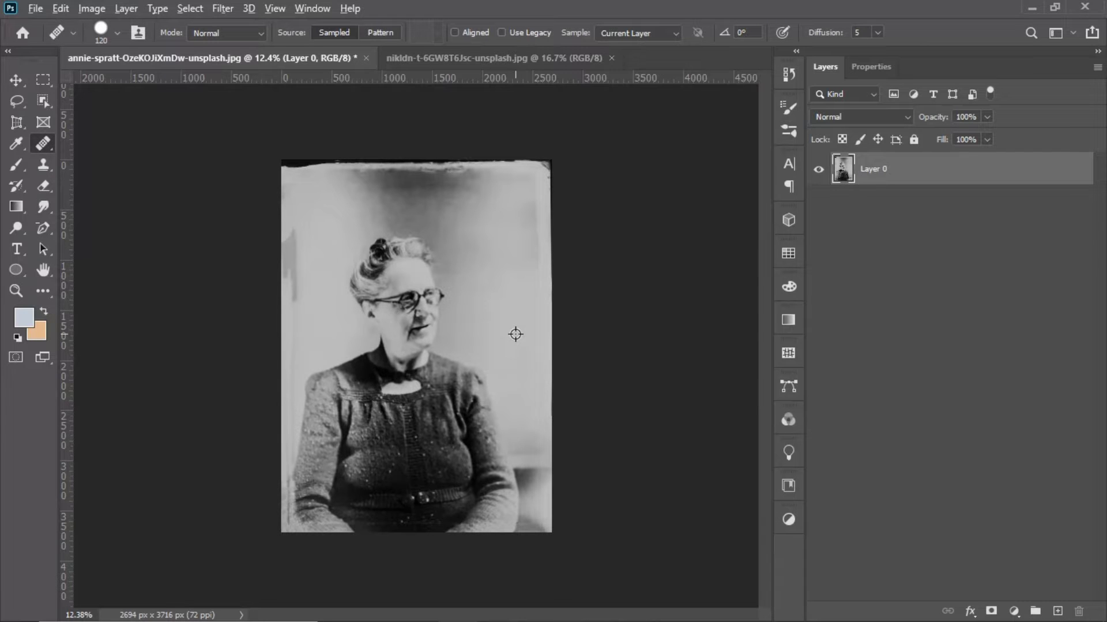
scroll(516, 334, "up", 10)
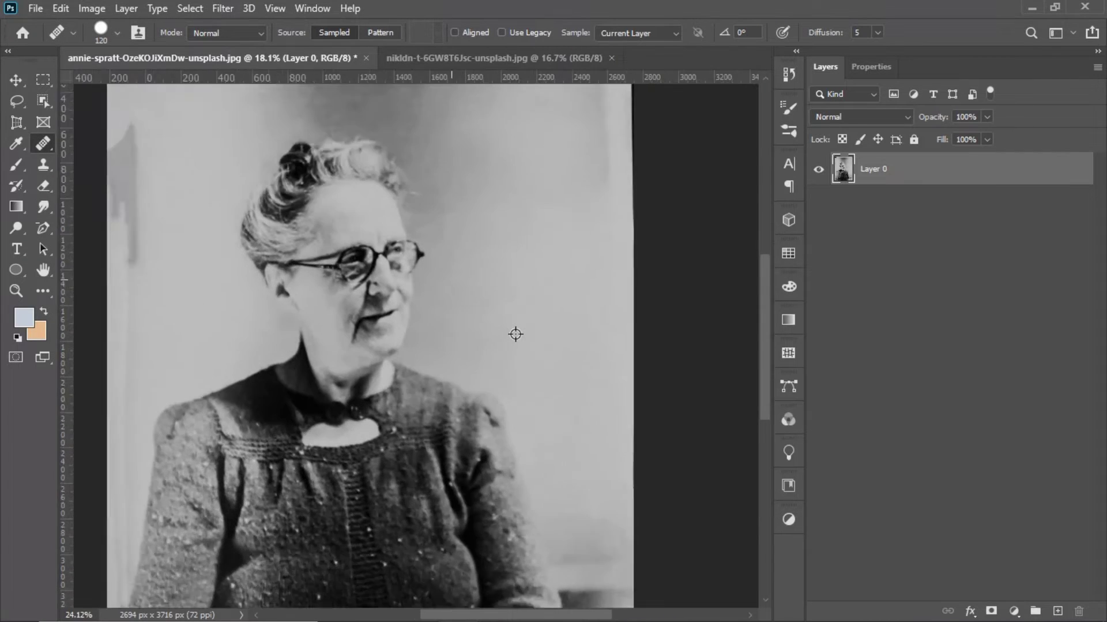
scroll(525, 367, "down", 8)
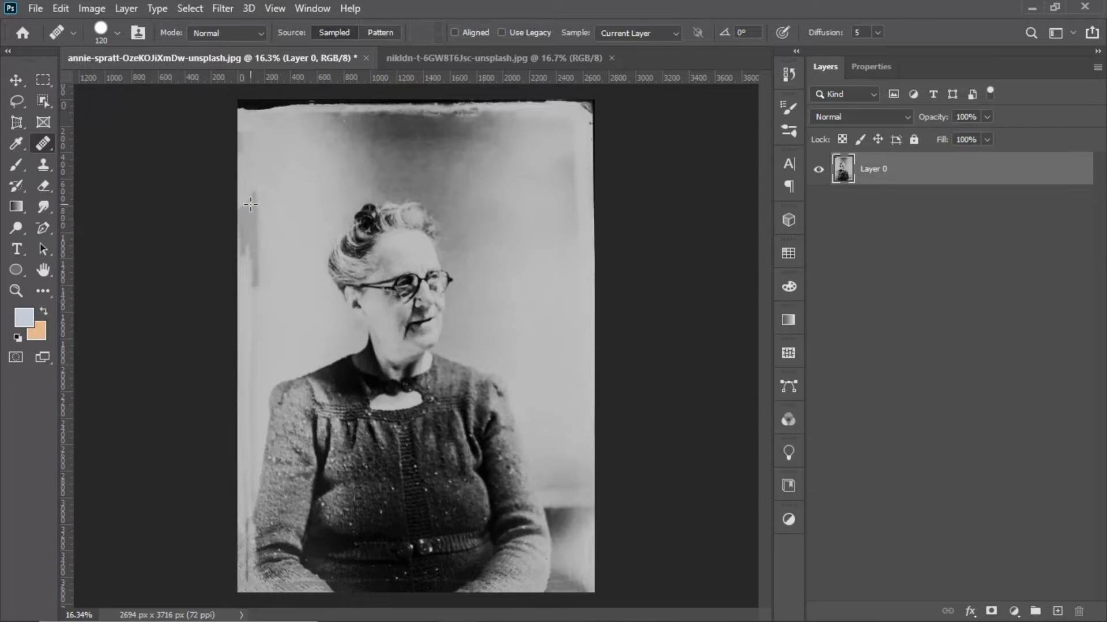
- Add a new empty layer above the photo and set the Healing Brush to sample All Layers
mouse_move(252, 204)
left_mouse_down()
mouse_move(248, 226)
mouse_move(248, 187)
mouse_move(247, 277)
mouse_move(260, 279)
left_mouse_up()
left_click(658, 34)
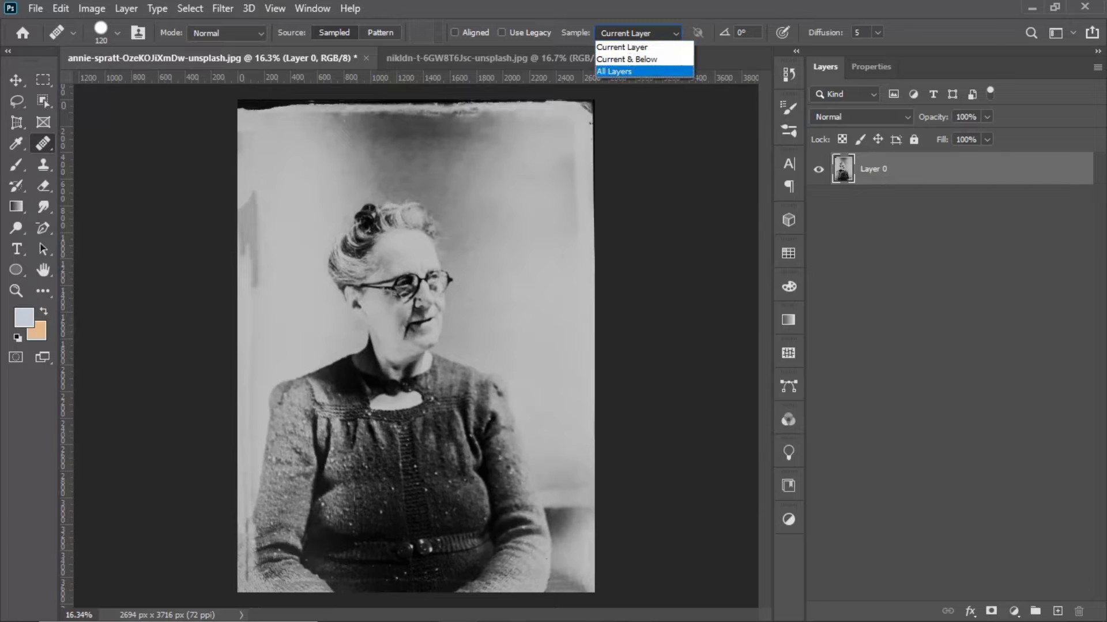
left_click(1059, 610)
left_click(1059, 610)
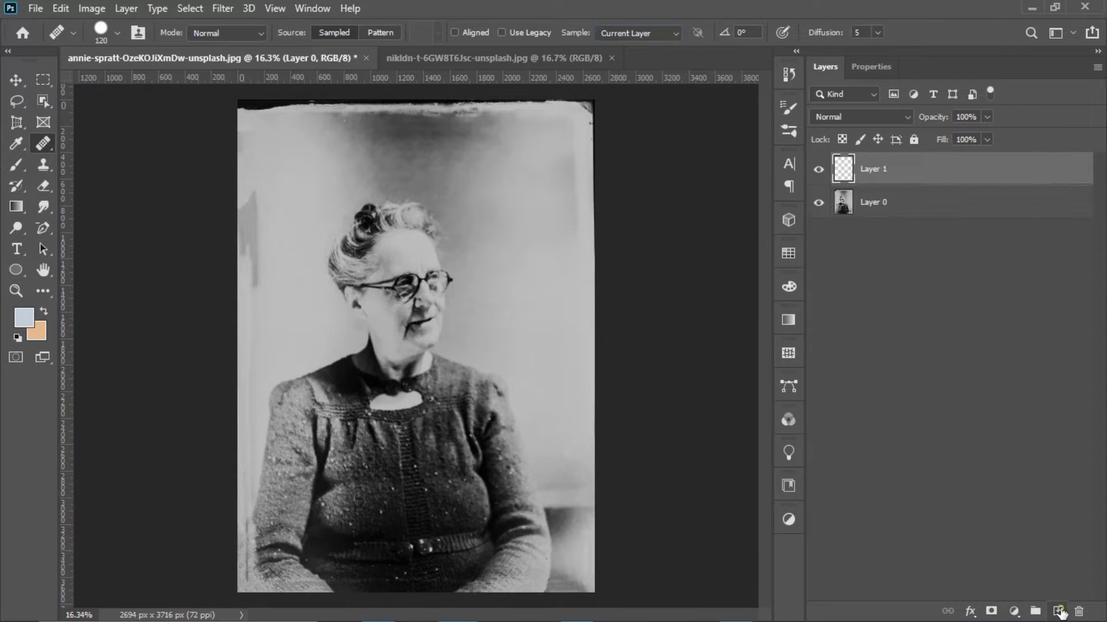
left_click(657, 33)
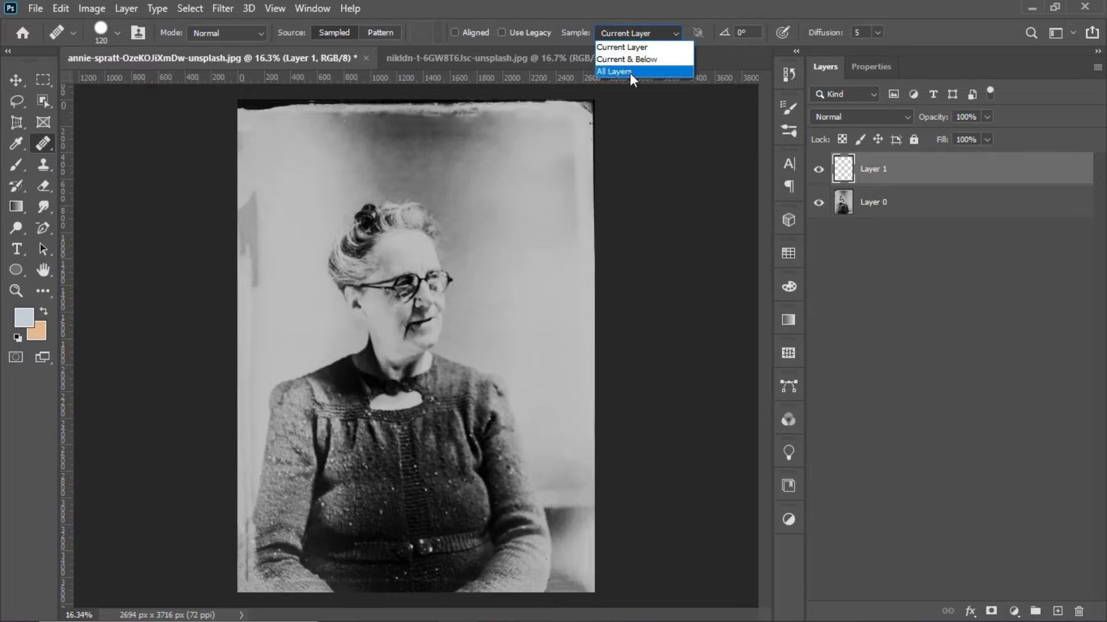
left_click(621, 71)
- Heal the grey stain on the photo's upper left edge with clean backdrop on the new layer
left_click(491, 392)
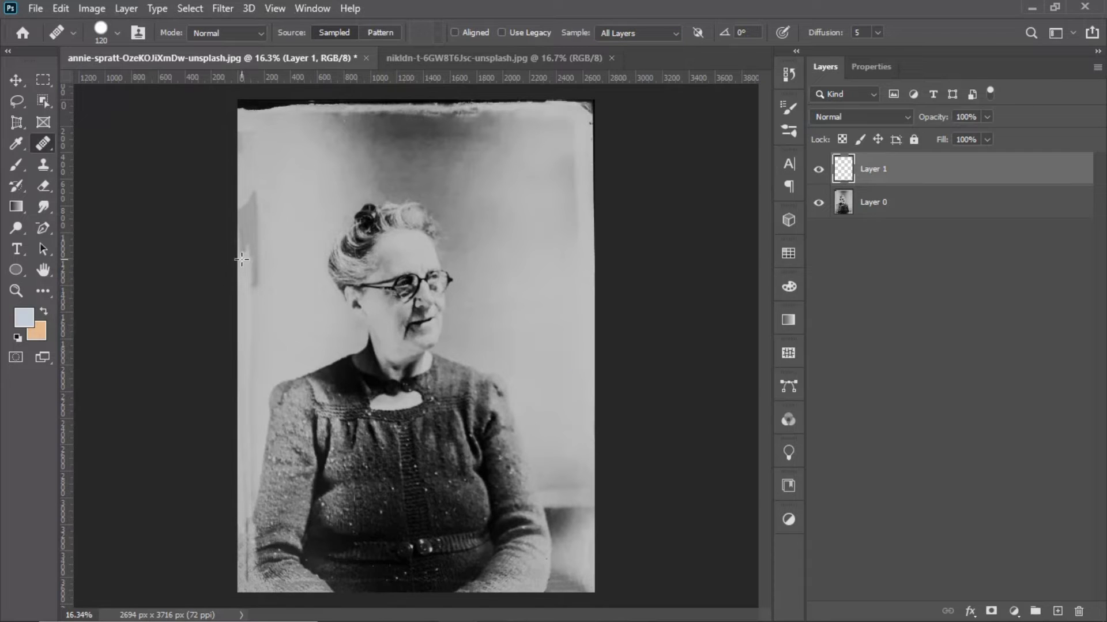
mouse_move(248, 270)
left_mouse_down()
mouse_move(253, 202)
mouse_move(234, 238)
mouse_move(265, 205)
mouse_move(254, 217)
mouse_move(262, 181)
mouse_move(256, 297)
mouse_move(243, 252)
mouse_move(225, 286)
mouse_move(231, 241)
mouse_move(236, 270)
mouse_move(247, 255)
mouse_move(239, 216)
left_mouse_up()
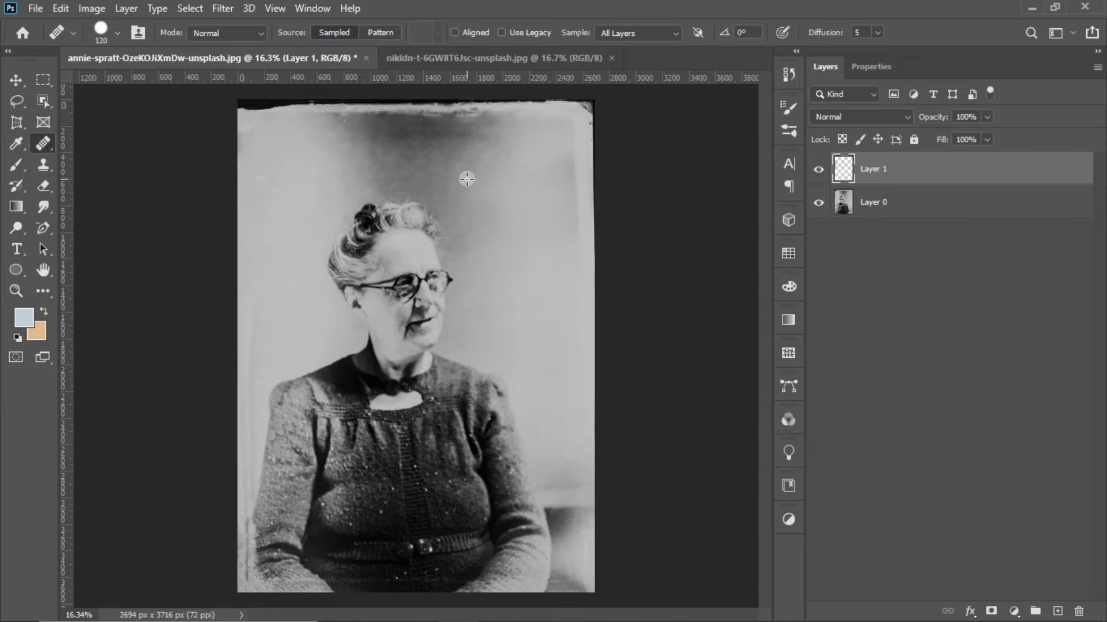
- Heal the dark backdrop patch above and beside the woman's hair on Layer 1
scroll(442, 177, "up", 2)
scroll(442, 177, "up", 2)
scroll(445, 174, "down", 4)
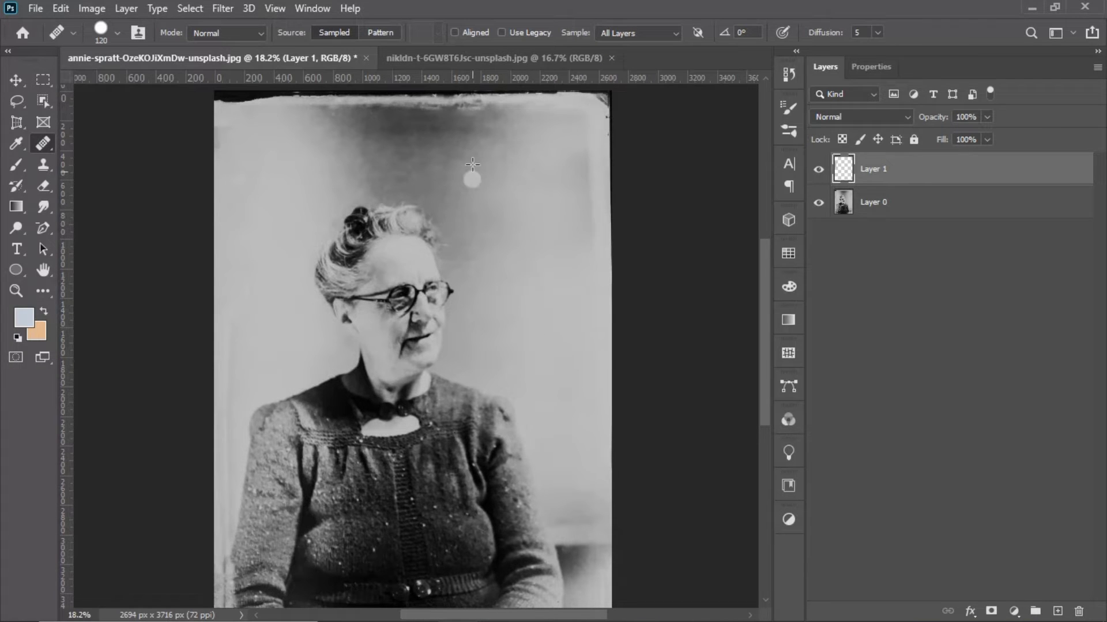
mouse_move(441, 133)
left_mouse_down()
mouse_move(369, 128)
mouse_move(436, 126)
mouse_move(430, 171)
mouse_move(455, 128)
mouse_move(463, 211)
mouse_move(491, 136)
mouse_move(494, 213)
mouse_move(488, 160)
mouse_move(474, 164)
mouse_move(471, 185)
mouse_move(483, 145)
mouse_move(465, 254)
left_mouse_up()
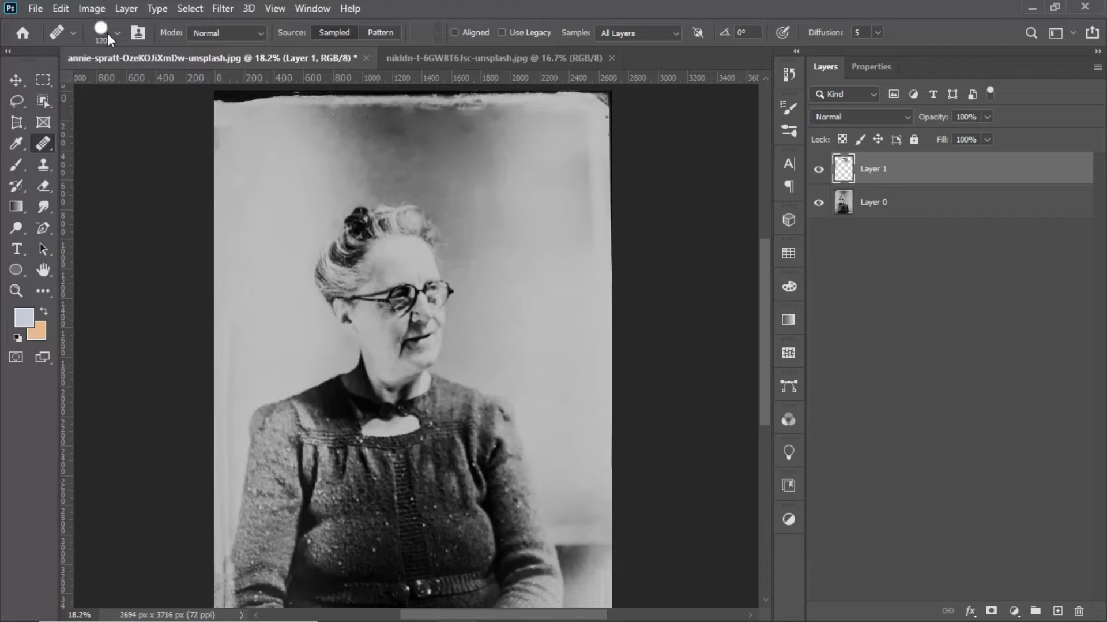
- Enlarge the Healing Brush to 462 px and try to heal the dark backdrop area above the head
left_click(110, 33)
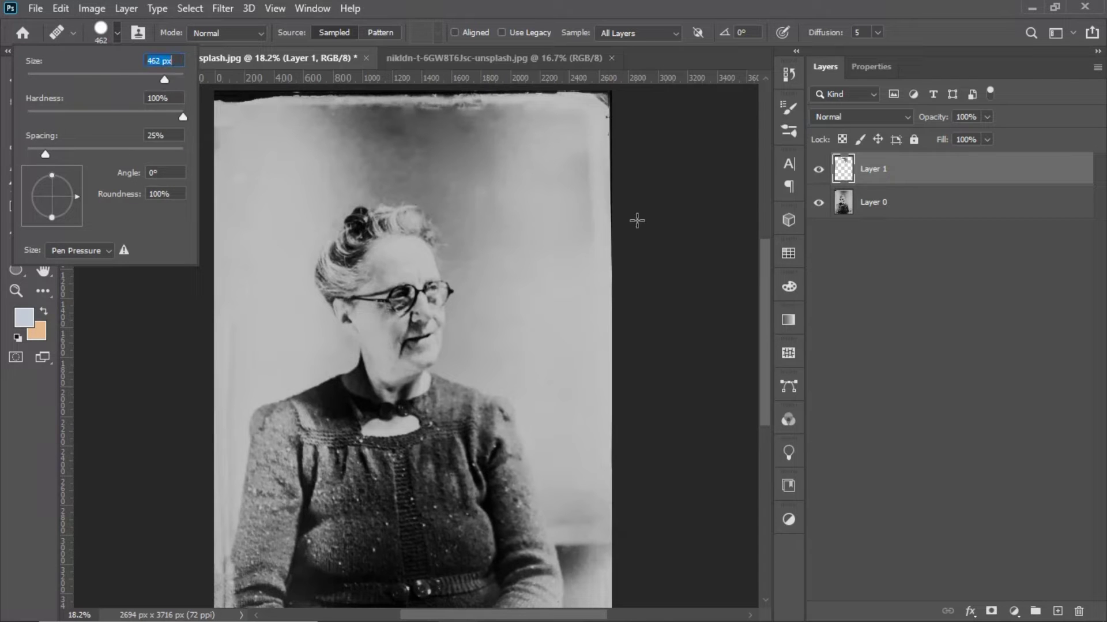
mouse_move(466, 170)
left_mouse_down()
mouse_move(490, 137)
mouse_move(499, 161)
mouse_move(489, 128)
mouse_move(449, 134)
mouse_move(470, 153)
mouse_move(475, 180)
mouse_move(488, 176)
mouse_move(487, 205)
mouse_move(533, 166)
mouse_move(459, 159)
mouse_move(526, 153)
mouse_move(522, 135)
mouse_move(492, 222)
mouse_move(507, 184)
mouse_move(497, 251)
mouse_move(522, 228)
mouse_move(547, 230)
mouse_move(560, 191)
mouse_move(570, 222)
mouse_move(581, 179)
mouse_move(596, 204)
left_mouse_up()
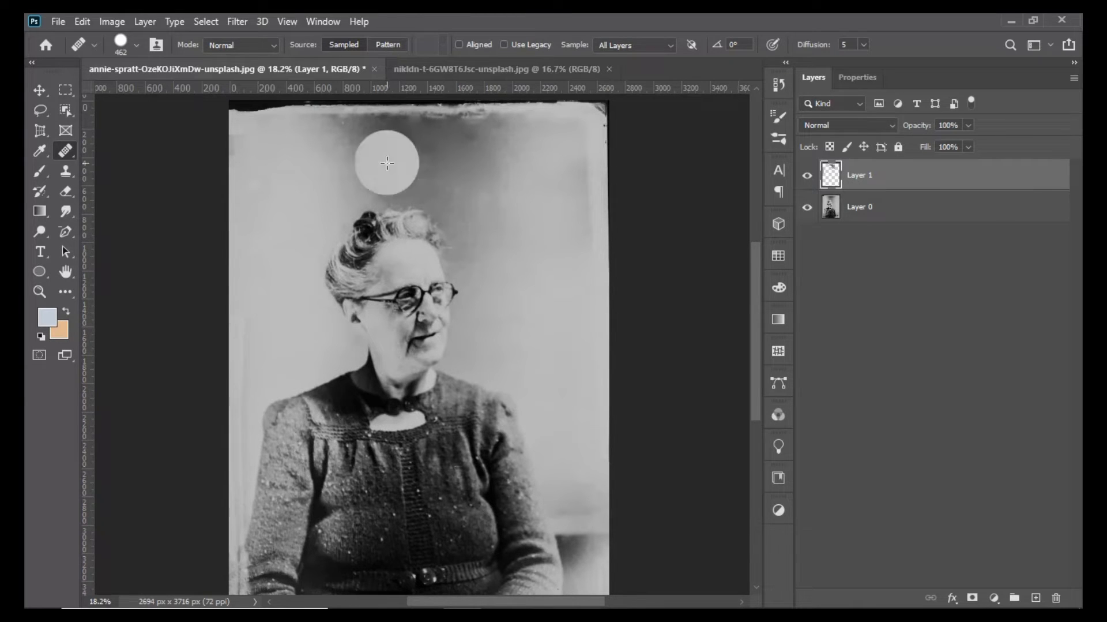
mouse_move(388, 161)
left_mouse_down()
mouse_move(422, 161)
mouse_move(376, 147)
mouse_move(395, 167)
mouse_move(429, 155)
mouse_move(400, 172)
mouse_move(407, 198)
left_mouse_up()
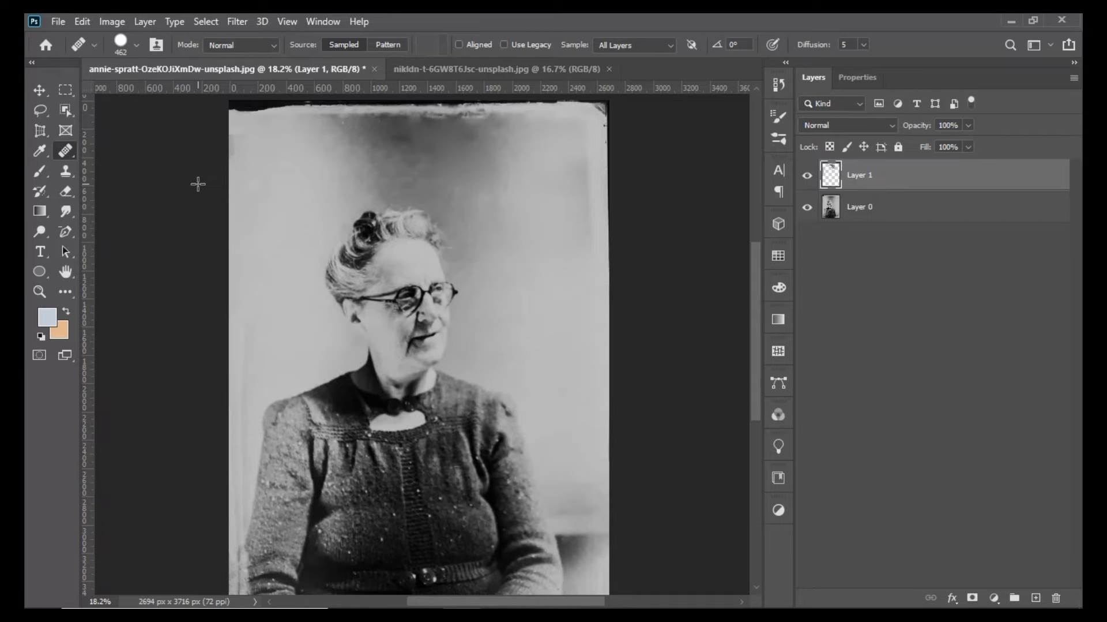
left_click_drag(343, 200, 343, 200)
left_click(137, 46)
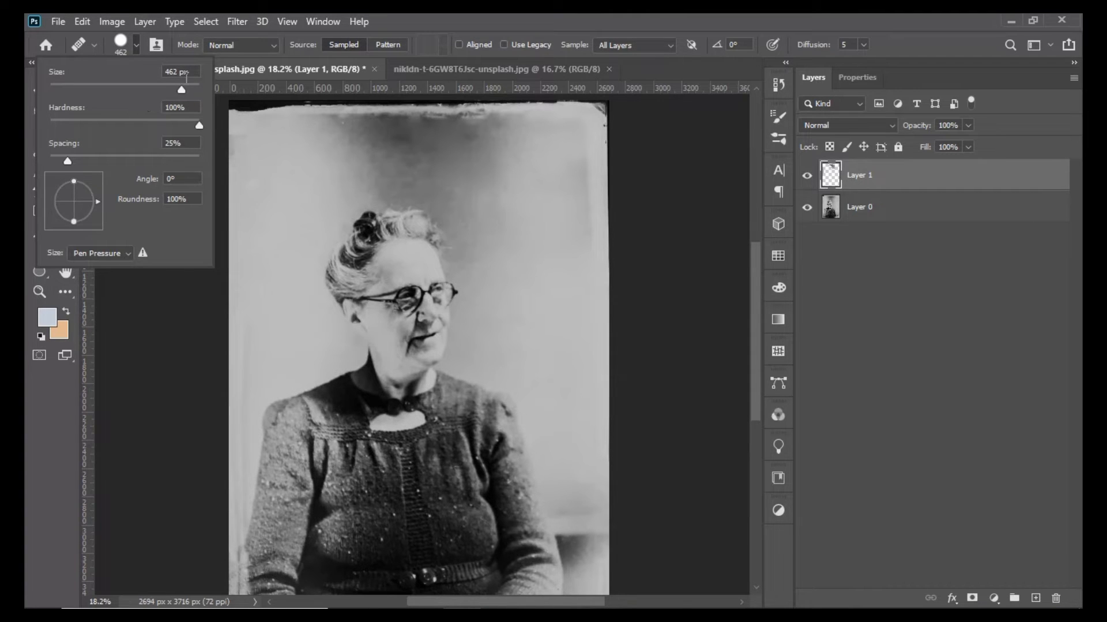
left_click(167, 297)
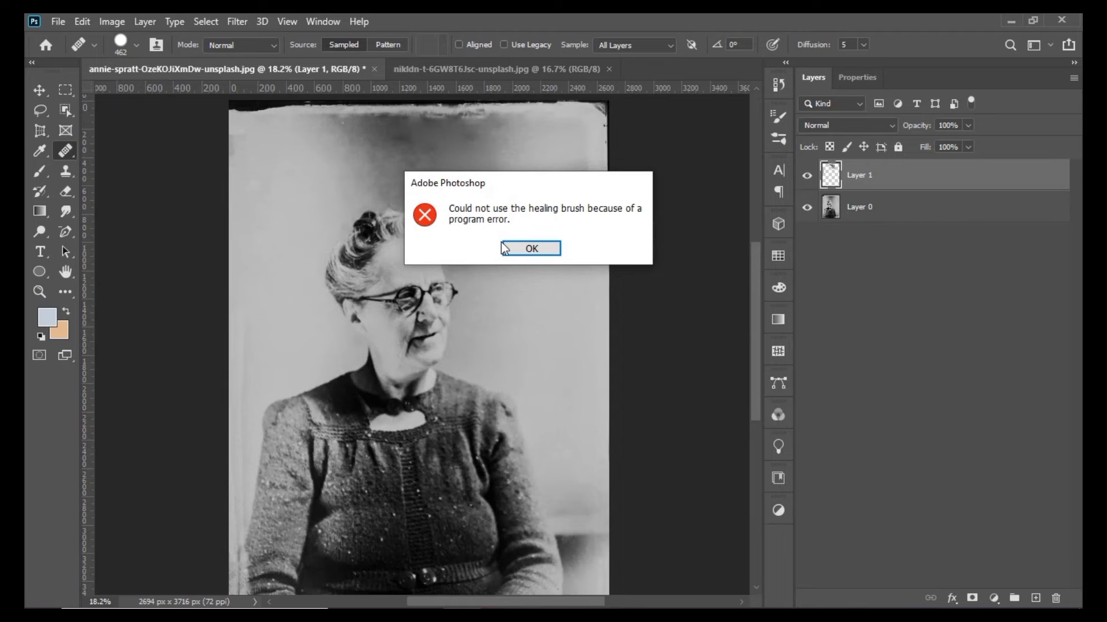
left_click(502, 245)
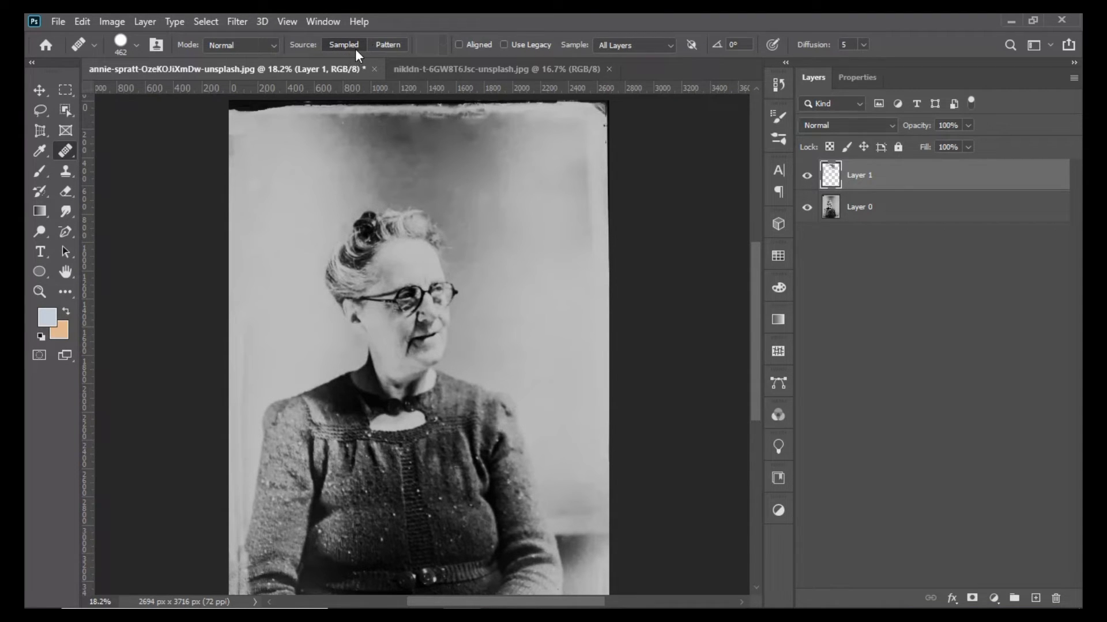
- Hide Layer 0 to examine the healing strokes on Layer 1 alone
left_click(646, 50)
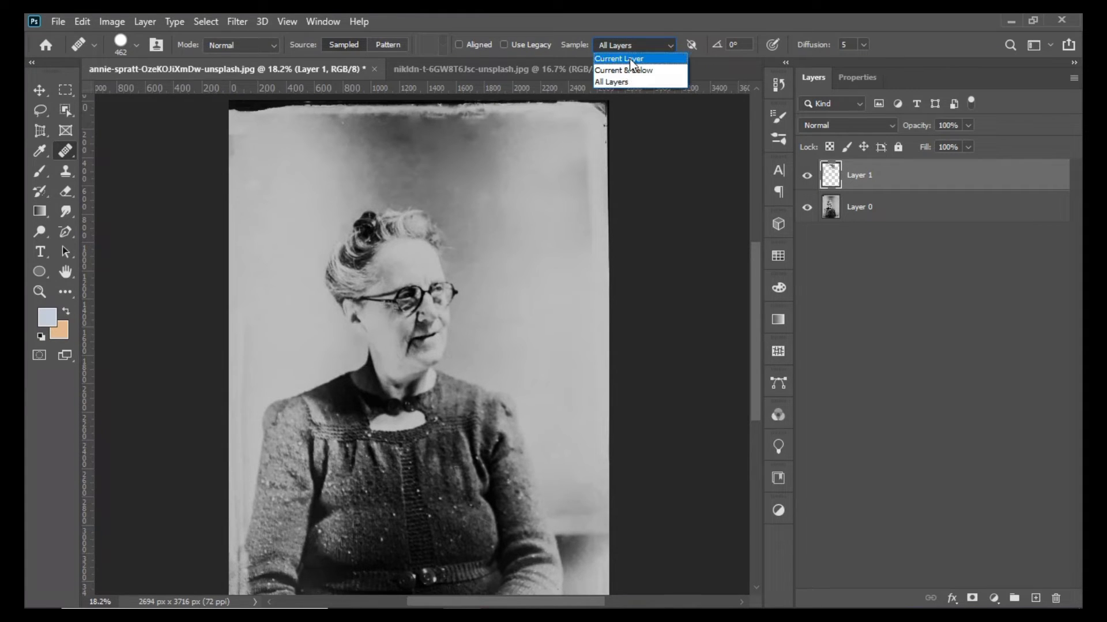
left_click(846, 232)
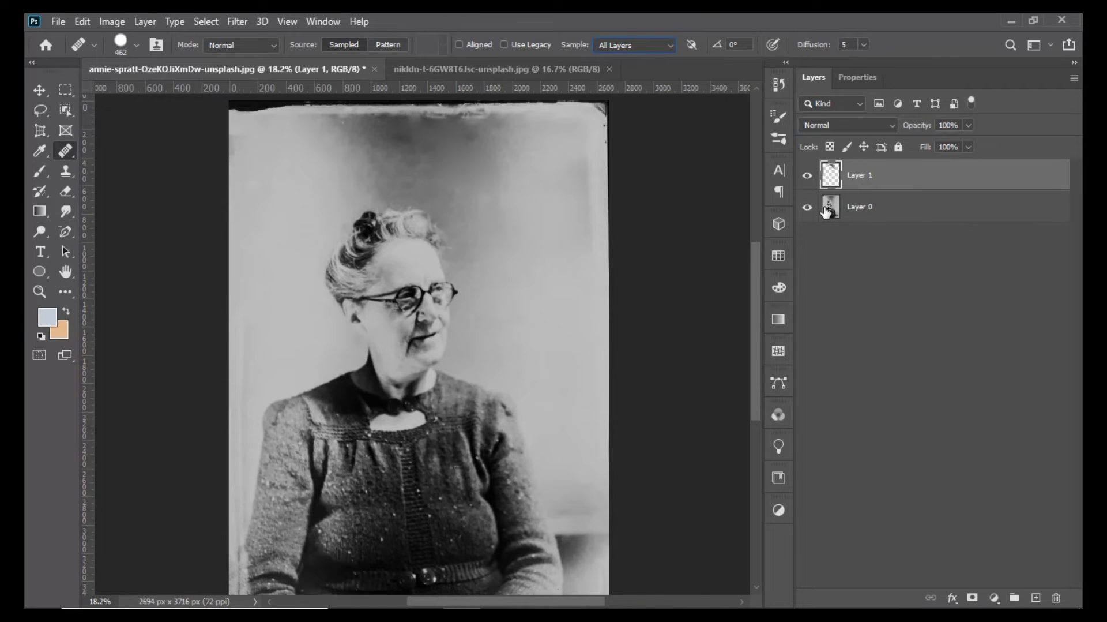
left_click(808, 207)
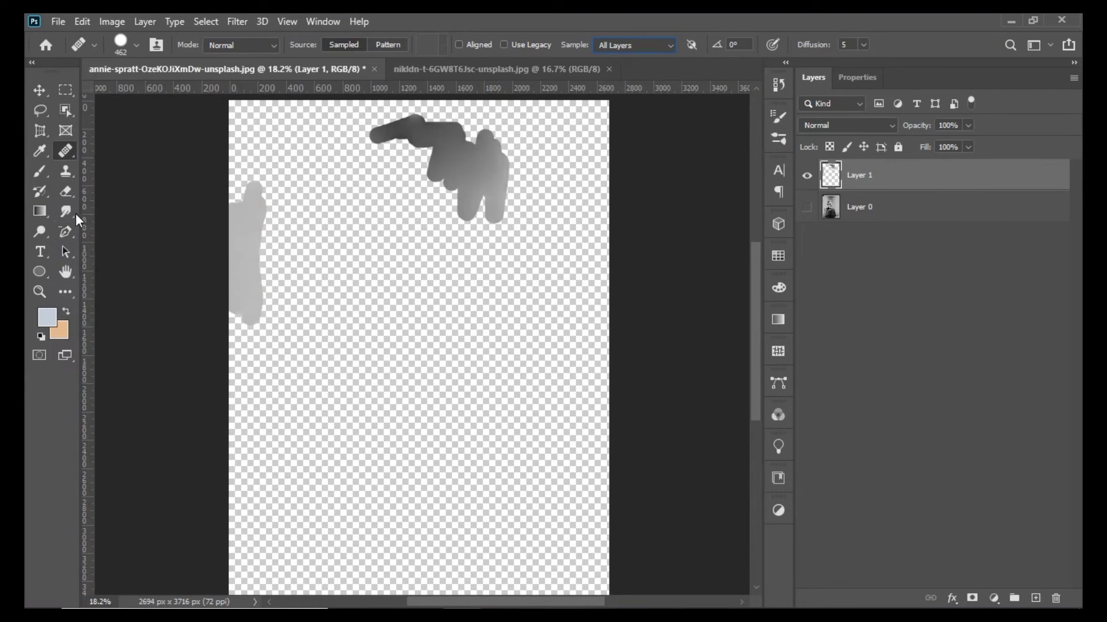
- Erase the healing strokes above the head from Layer 1, enlarging the Eraser to 306 px, and show Layer 0 again
left_click(67, 193)
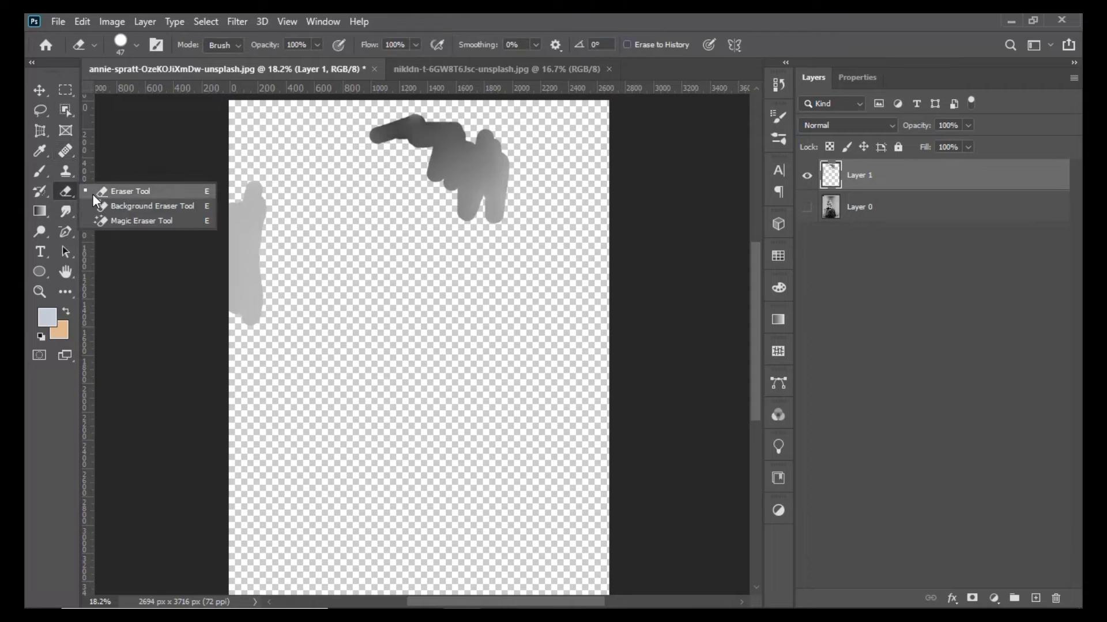
left_click(98, 190)
mouse_move(452, 164)
left_mouse_down()
mouse_move(474, 225)
mouse_move(479, 184)
mouse_move(512, 151)
mouse_move(443, 174)
left_mouse_up()
left_click(135, 50)
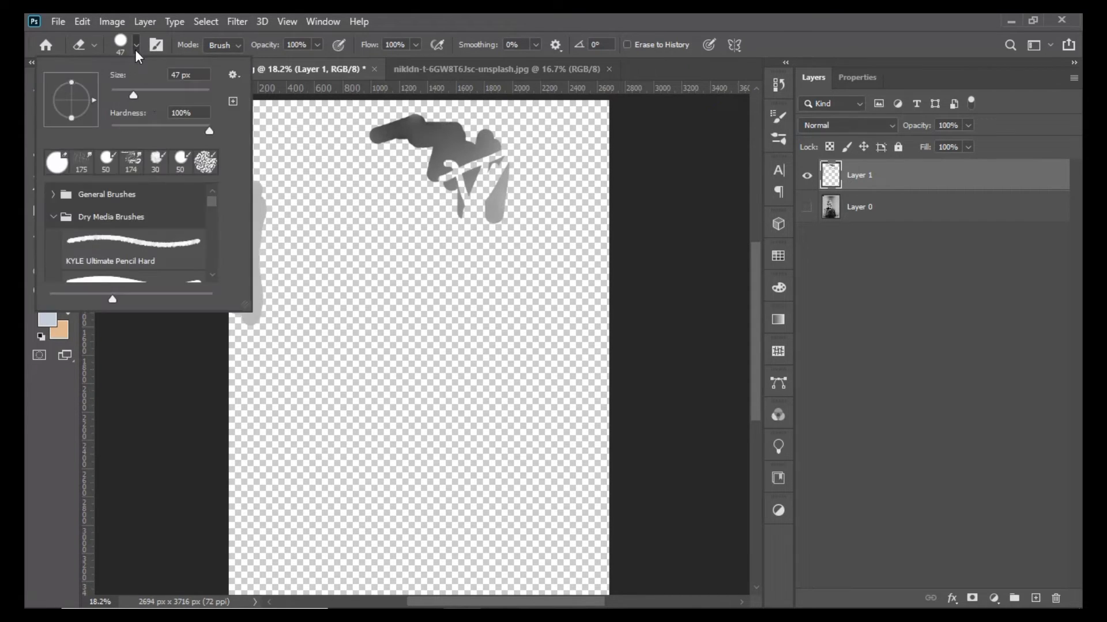
left_click_drag(155, 94, 209, 86)
mouse_move(377, 136)
left_mouse_down()
mouse_move(469, 148)
mouse_move(414, 155)
mouse_move(359, 126)
mouse_move(508, 161)
mouse_move(465, 208)
mouse_move(423, 185)
left_mouse_up()
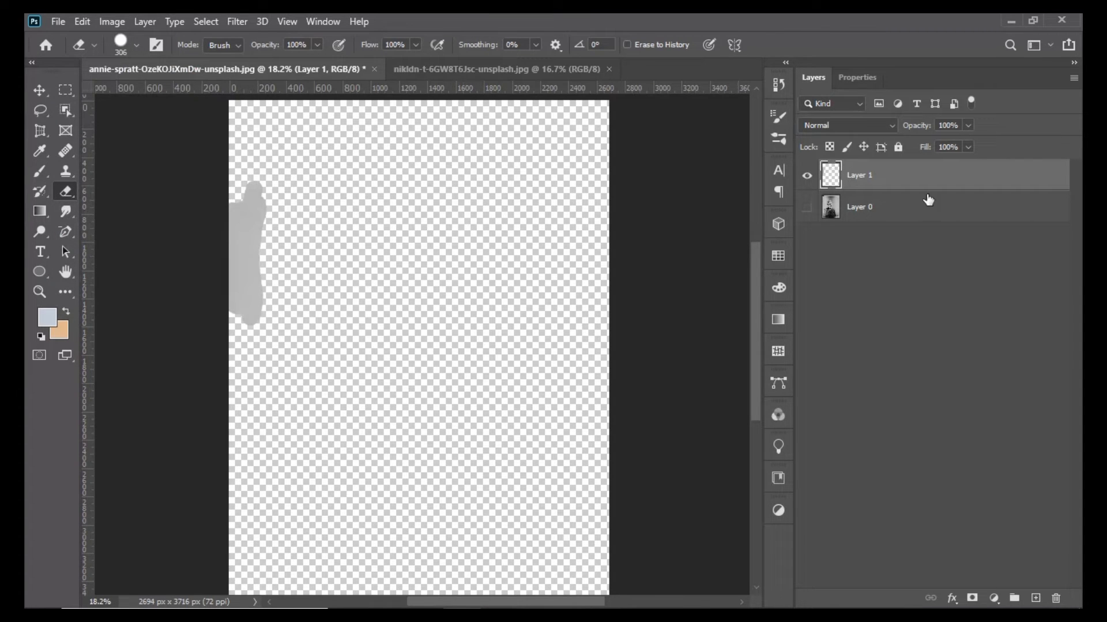
left_click(806, 208)
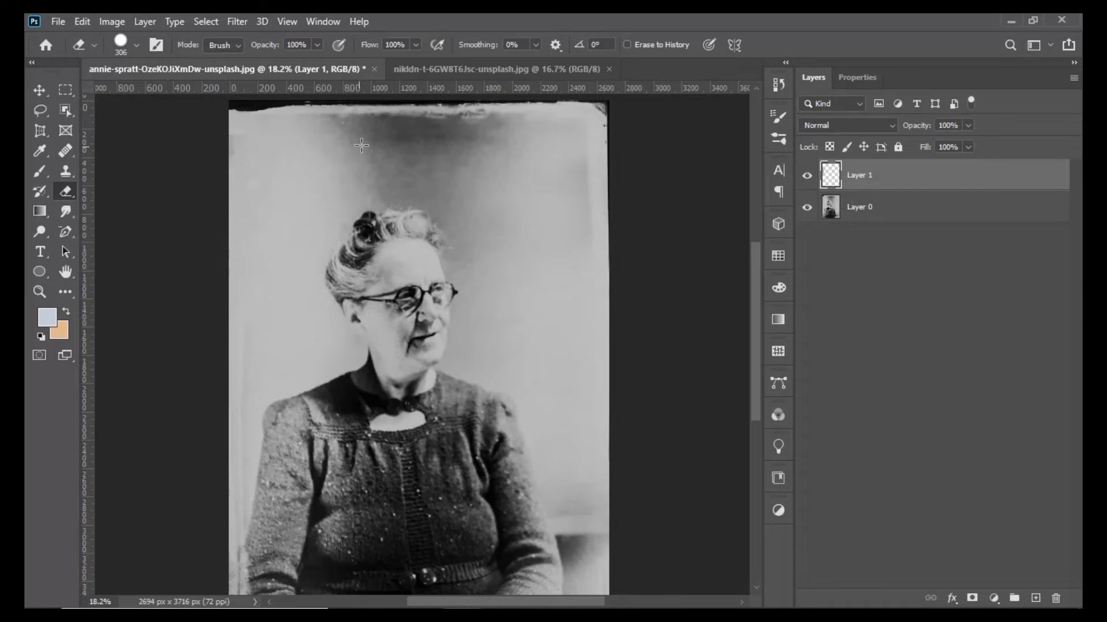
- Toggle Layer 1's visibility to compare the left edge with and without the healing
left_click(806, 182)
left_click(806, 181)
left_click(806, 181)
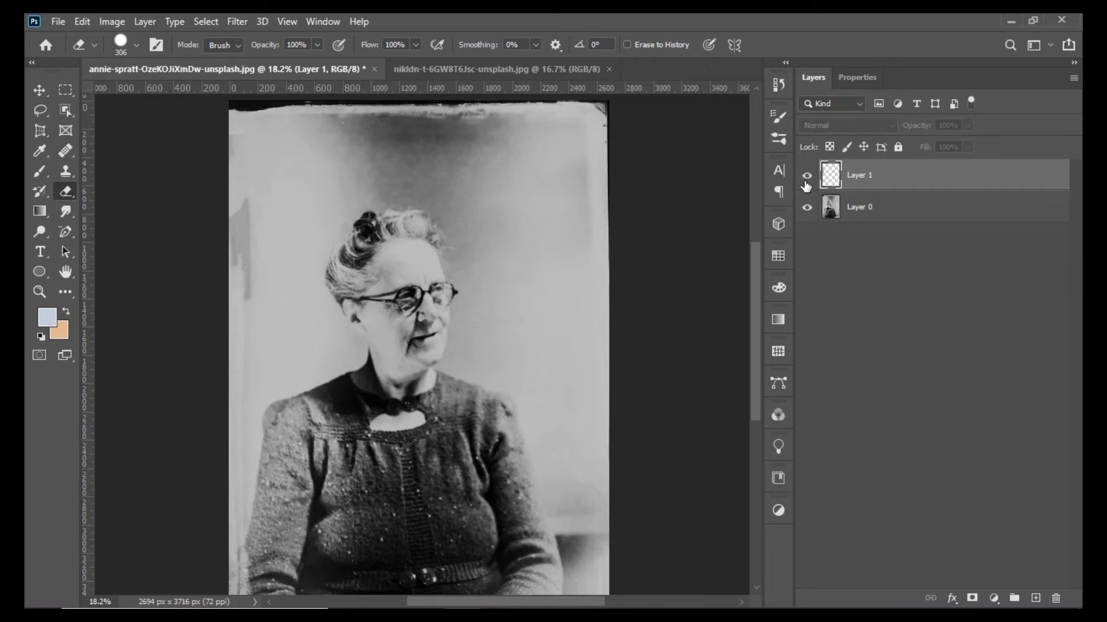
left_click(806, 181)
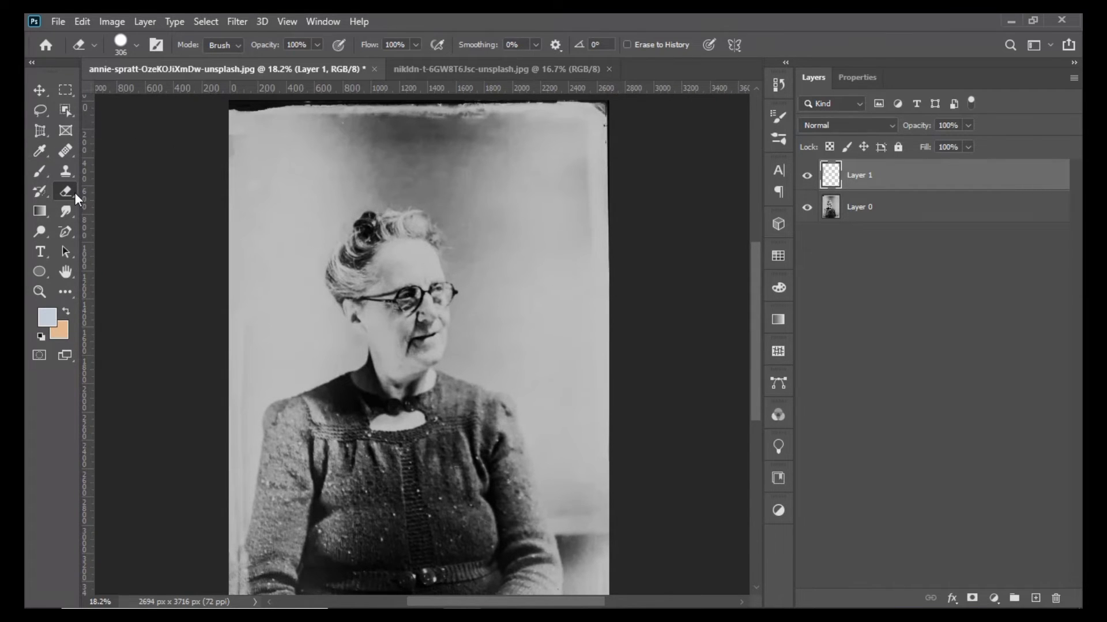
- Outline the dark backdrop area above the woman's head with the Patch Tool
left_click(71, 149)
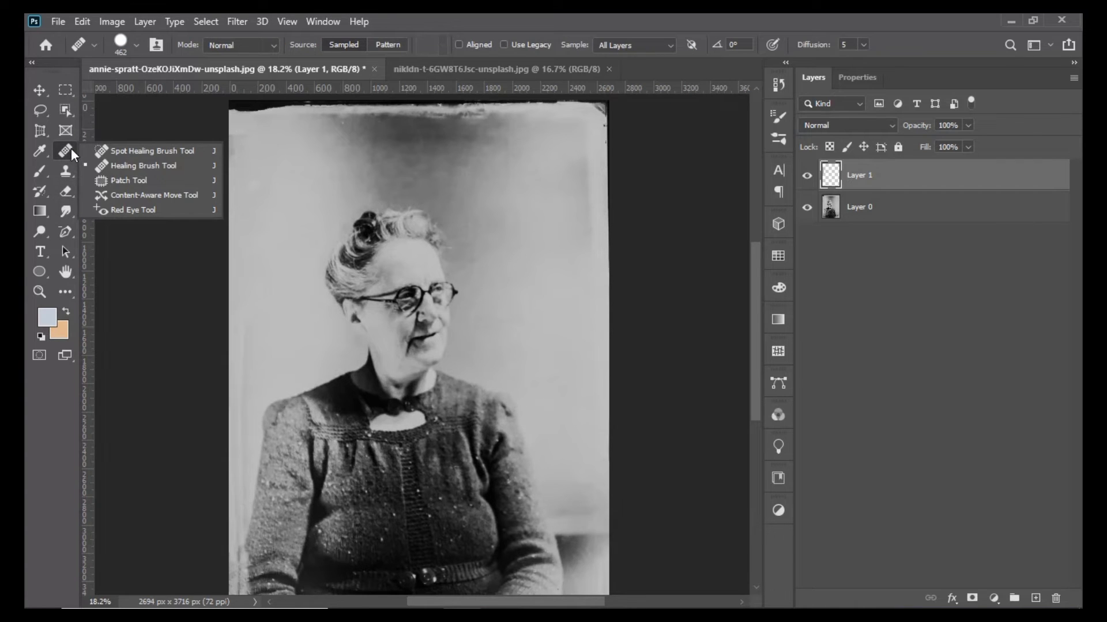
left_click(94, 175)
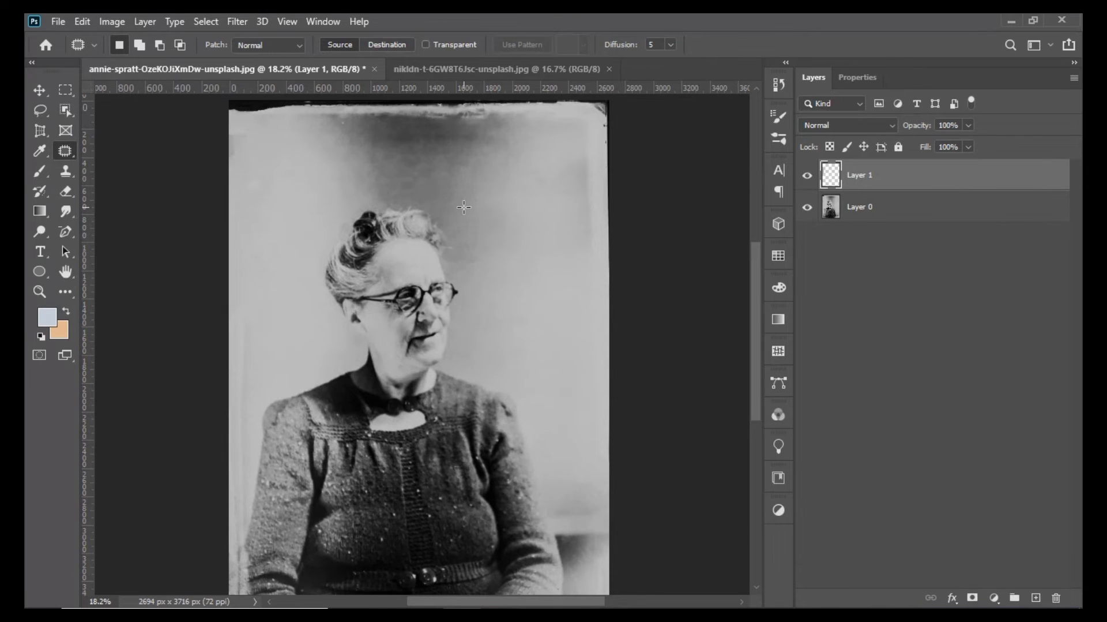
scroll(464, 207, "up", 2)
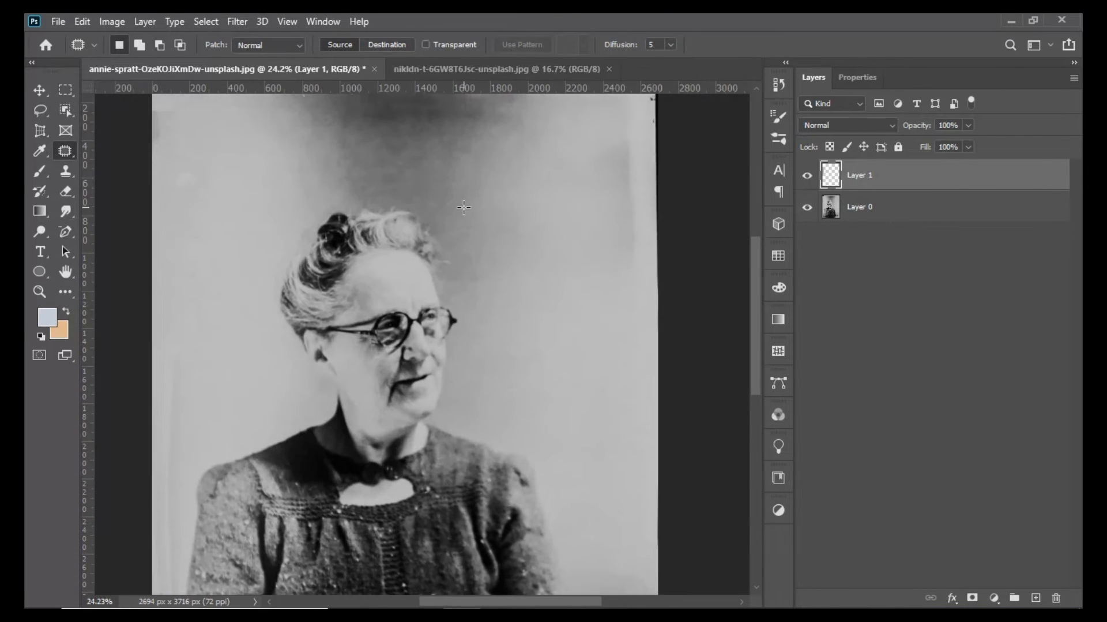
mouse_move(464, 238)
left_mouse_down()
mouse_move(464, 275)
mouse_move(444, 232)
mouse_move(293, 185)
mouse_move(415, 152)
mouse_move(516, 203)
mouse_move(482, 240)
left_mouse_up()
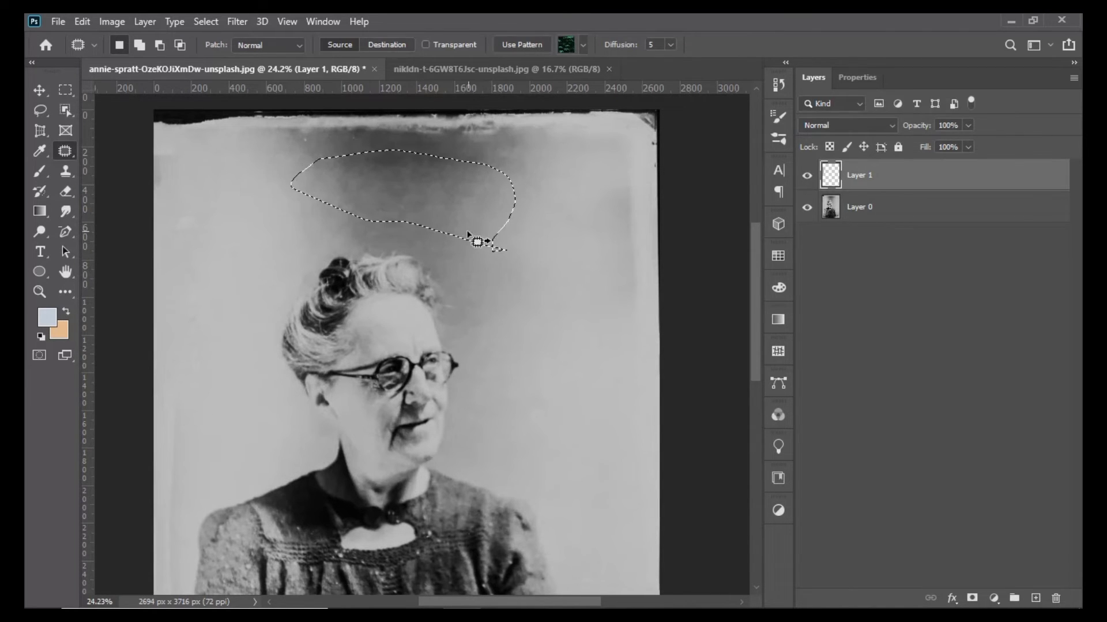
- Try to patch the outlined backdrop area on Layer 1 with the backdrop beside it
left_click_drag(425, 190, 502, 250)
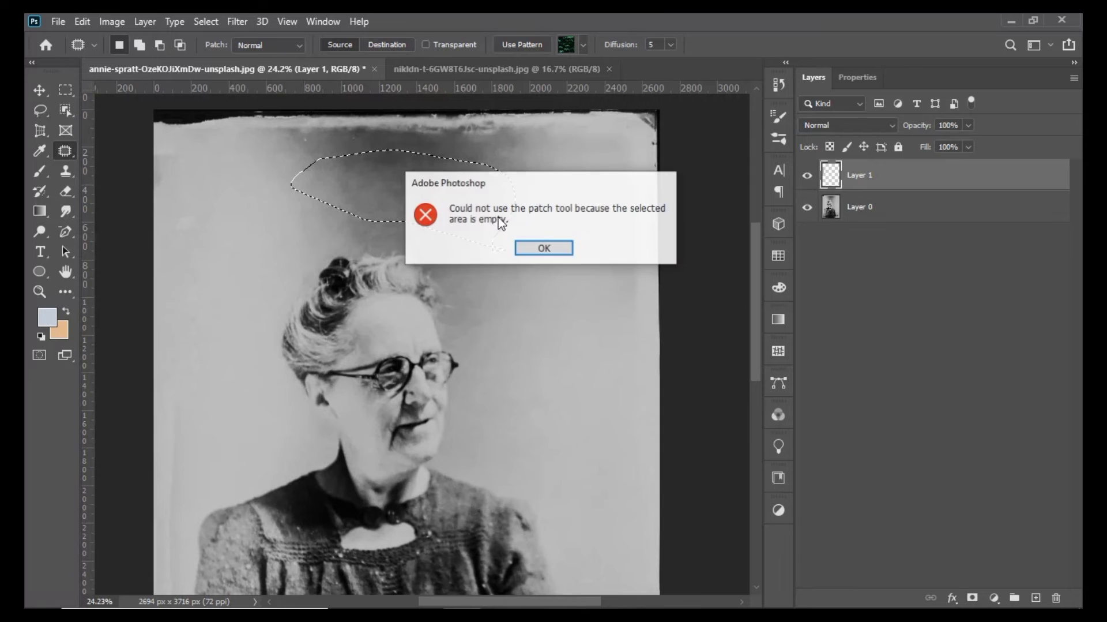
left_click(543, 250)
left_click_drag(445, 210, 469, 224)
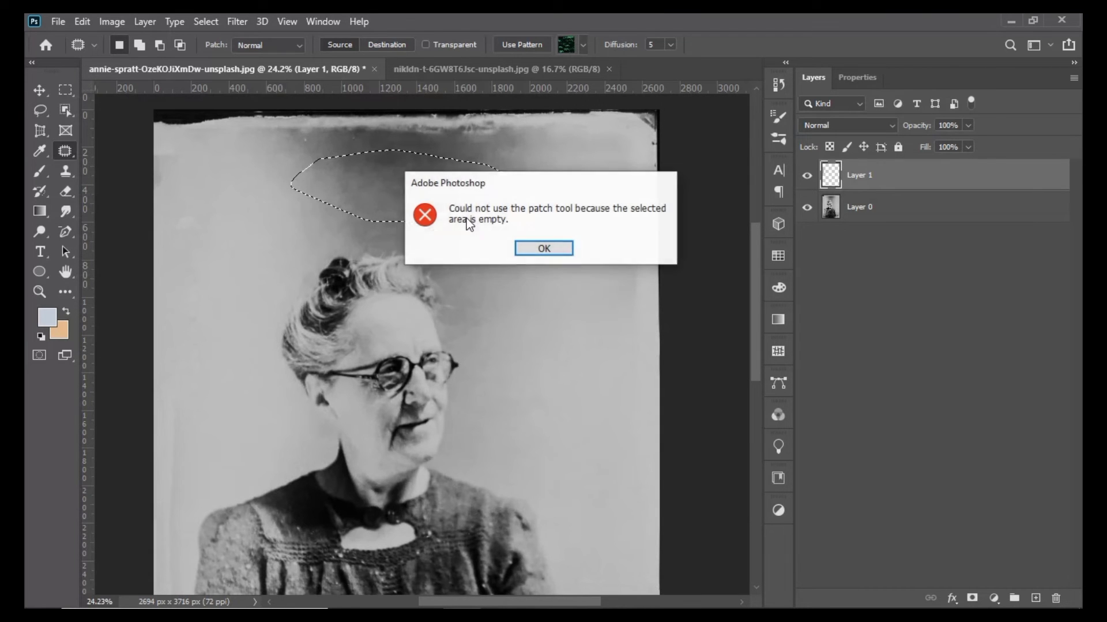
left_click(566, 249)
- Patch the outlined dark backdrop above the woman's head on Layer 0 with the lighter backdrop beside her shoulder, and clear the selection
left_click(872, 212)
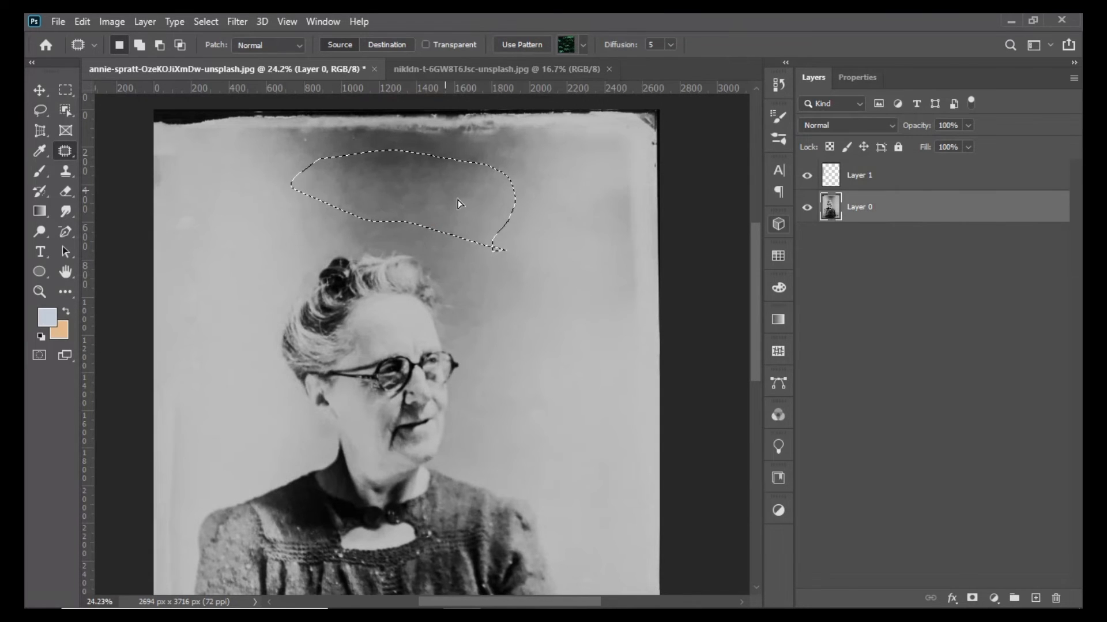
left_click_drag(453, 195, 597, 457)
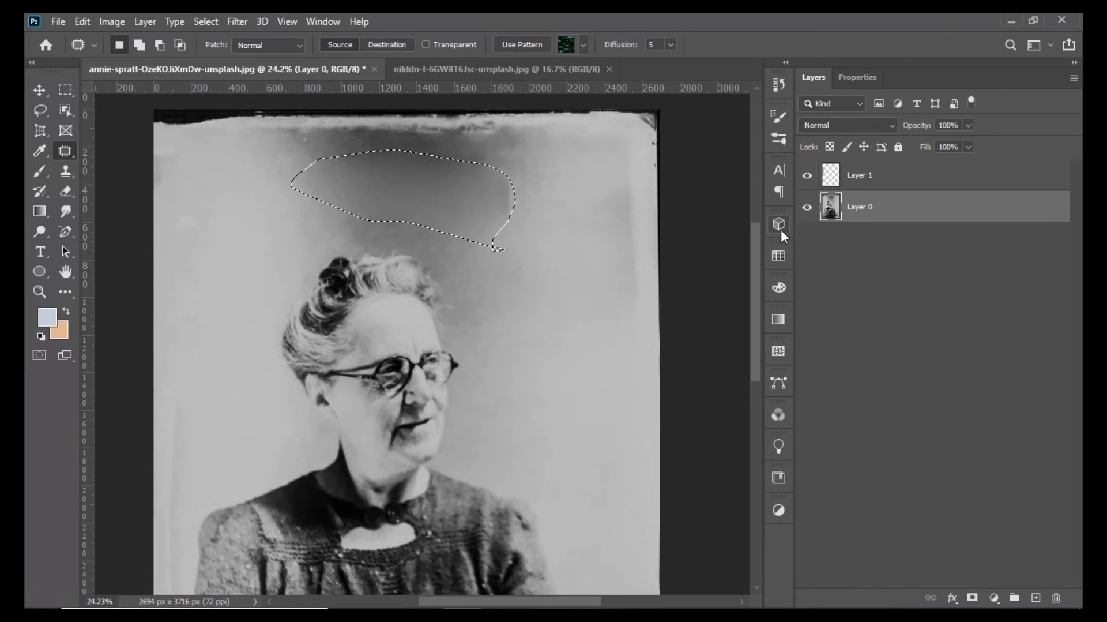
key("ctrl+d")
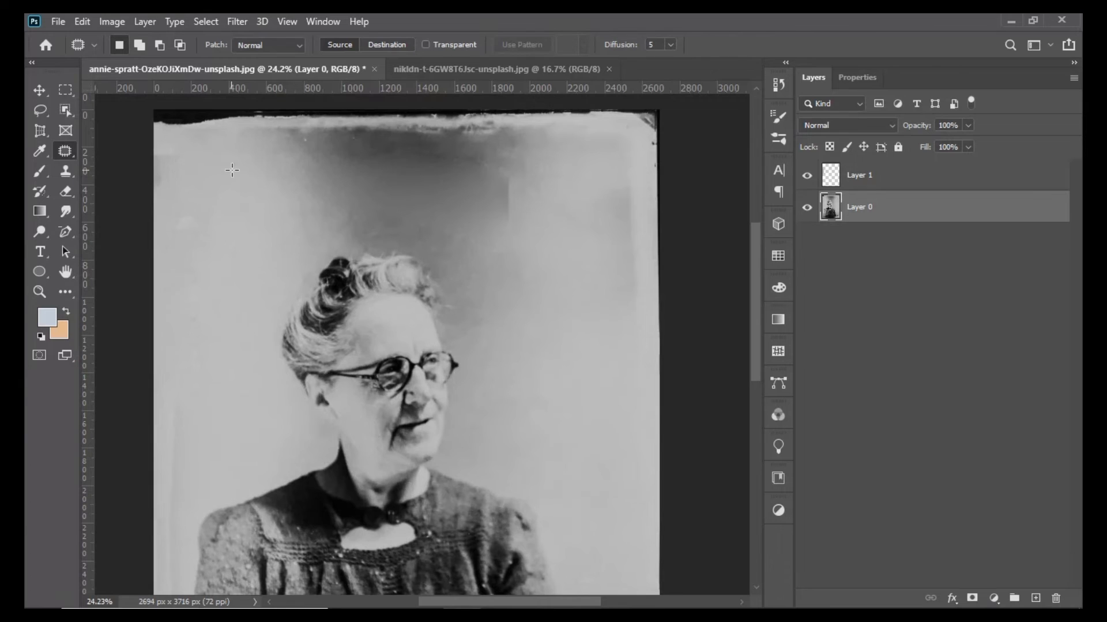
- Outline the dark strip near the photo's upper edge, patch it with lighter backdrop beside her shoulder, and deselect the area and layer
mouse_move(285, 134)
left_mouse_down()
mouse_move(301, 194)
mouse_move(466, 197)
mouse_move(504, 177)
mouse_move(494, 129)
mouse_move(369, 146)
left_mouse_up()
left_click_drag(285, 151, 286, 138)
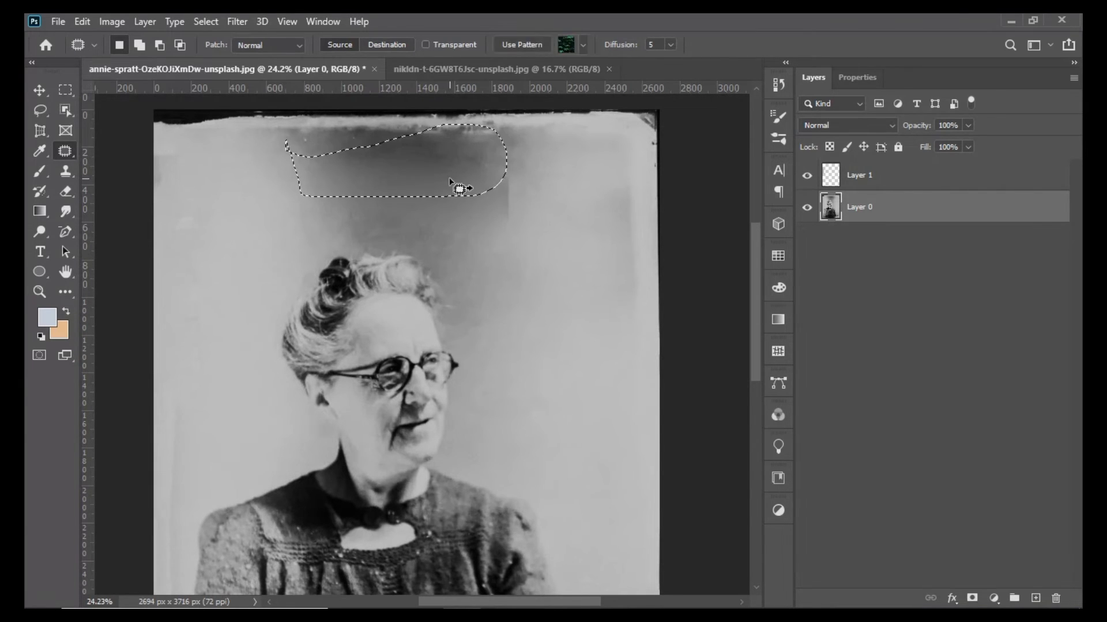
left_click_drag(456, 168, 679, 479)
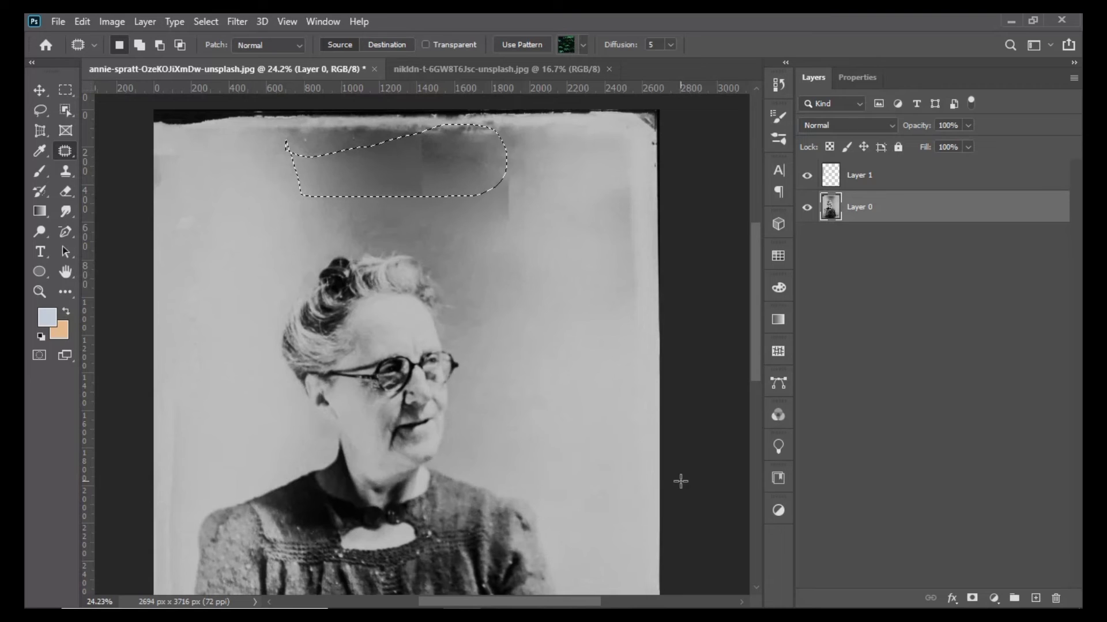
left_click(896, 303)
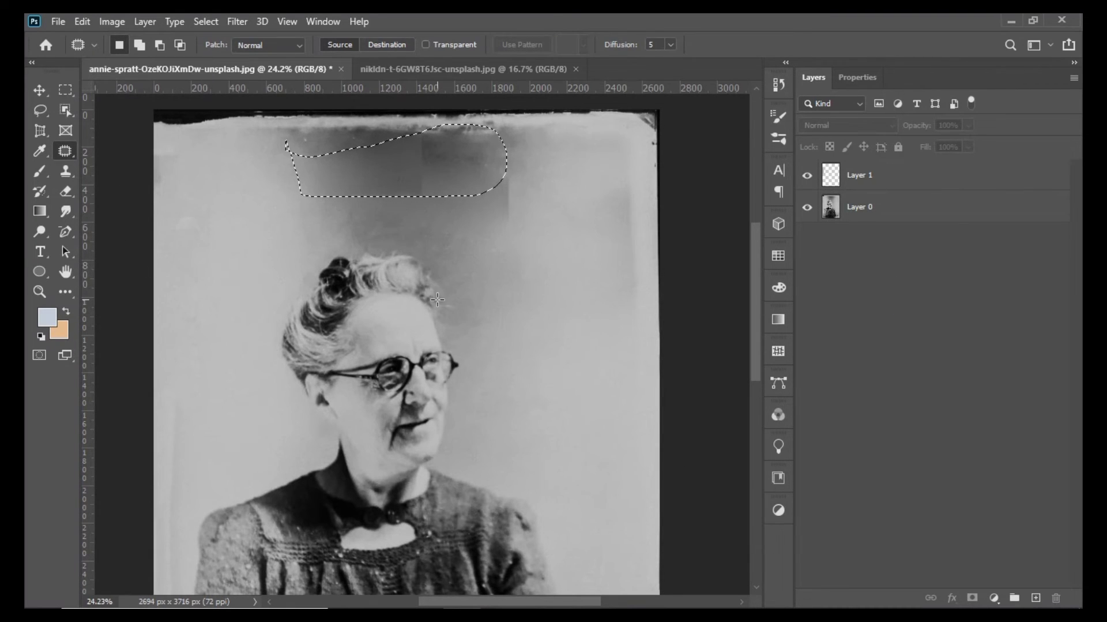
key("ctrl+d")
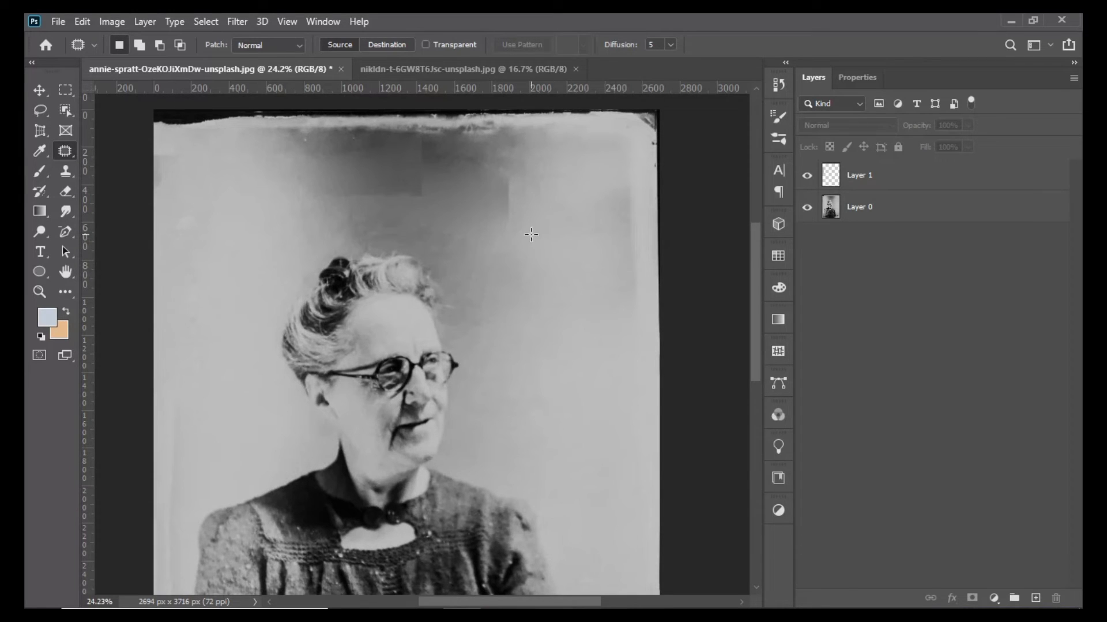
- Switch to the yacht photo nikldn-t-6GW8T6Jsc-unsplash.jpg
left_click(502, 69)
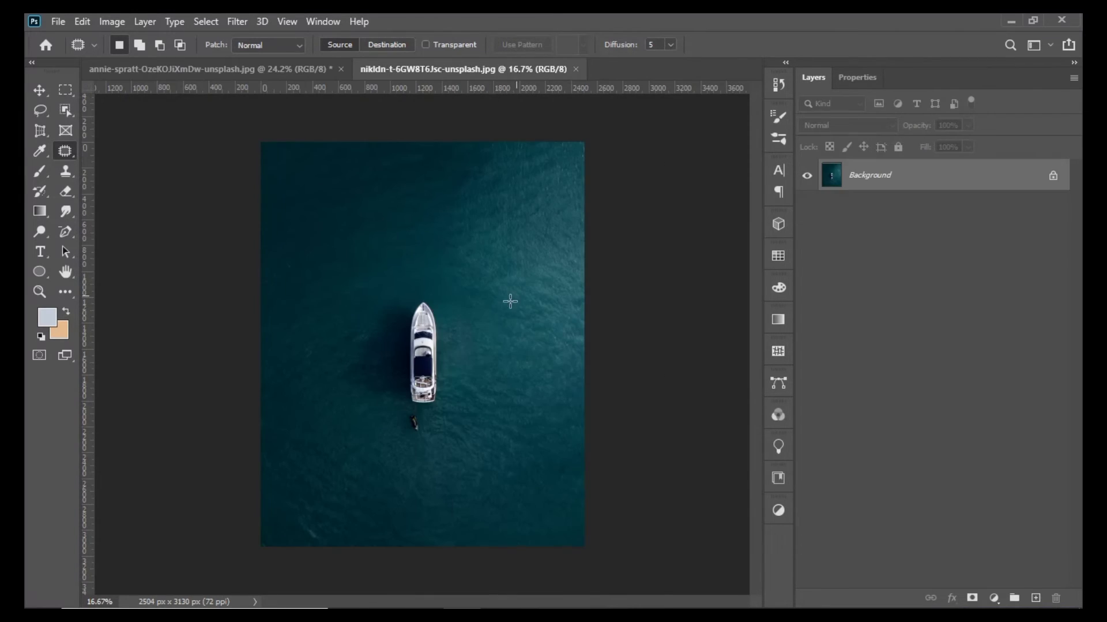
scroll(428, 329, "up", 5)
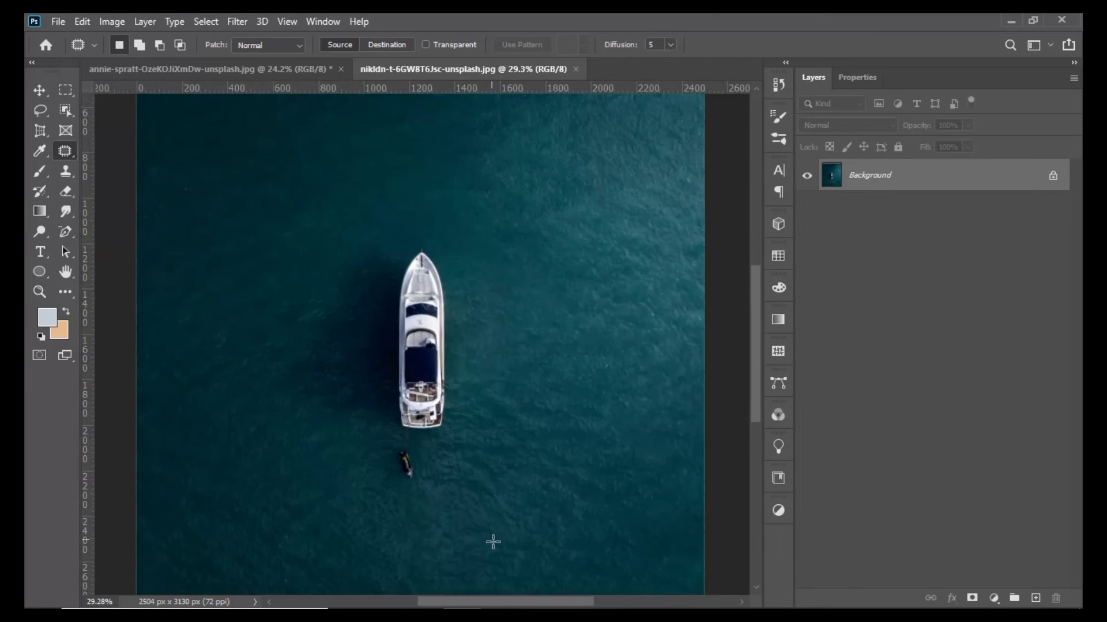
scroll(419, 482, "up", 3)
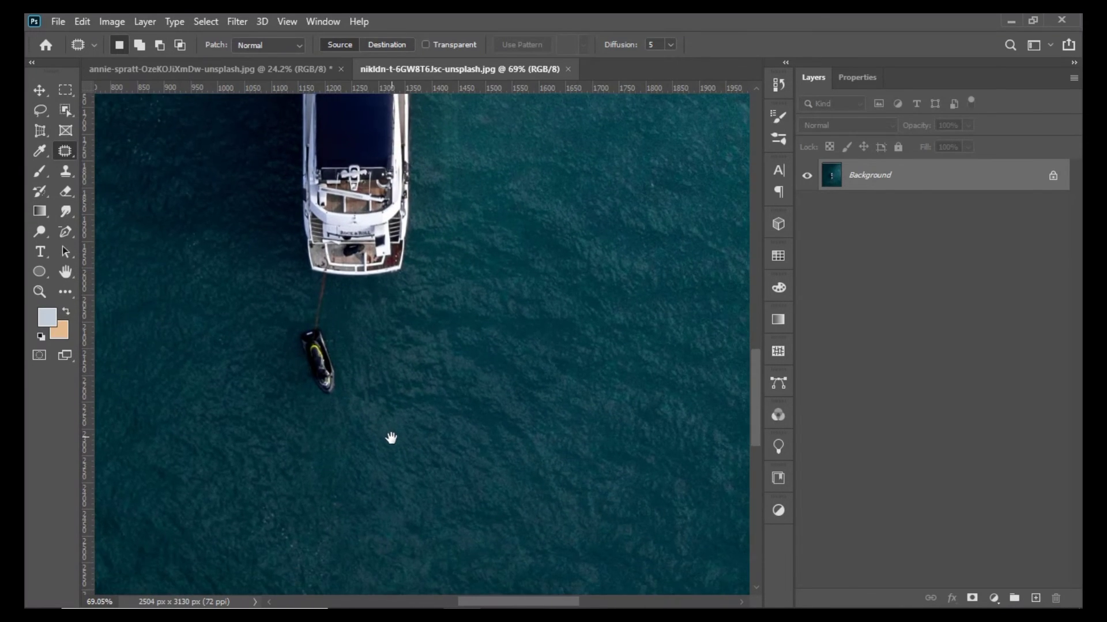
- Outline the jet ski behind the yacht with the Patch Tool, replace it with open water, and clear the selection
mouse_move(281, 298)
left_mouse_down()
mouse_move(288, 339)
mouse_move(307, 364)
mouse_move(337, 377)
mouse_move(373, 362)
mouse_move(341, 313)
mouse_move(299, 291)
left_mouse_up()
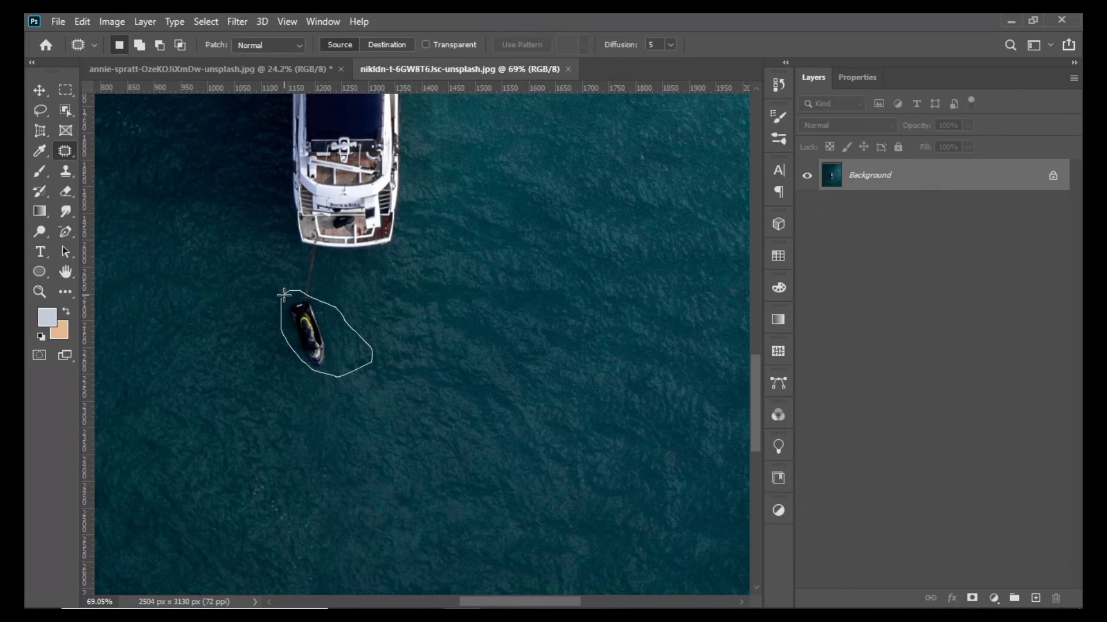
mouse_move(282, 297)
left_mouse_down()
mouse_move(331, 383)
mouse_move(315, 346)
mouse_move(333, 340)
mouse_move(487, 372)
left_mouse_up()
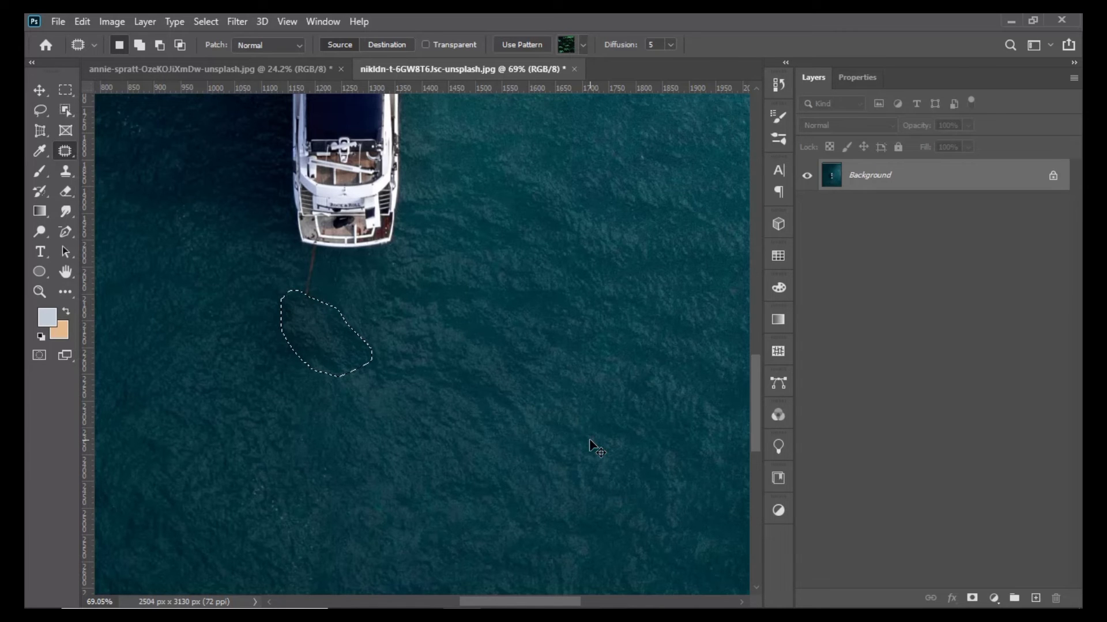
key("ctrl+d")
scroll(304, 458, "down", 3)
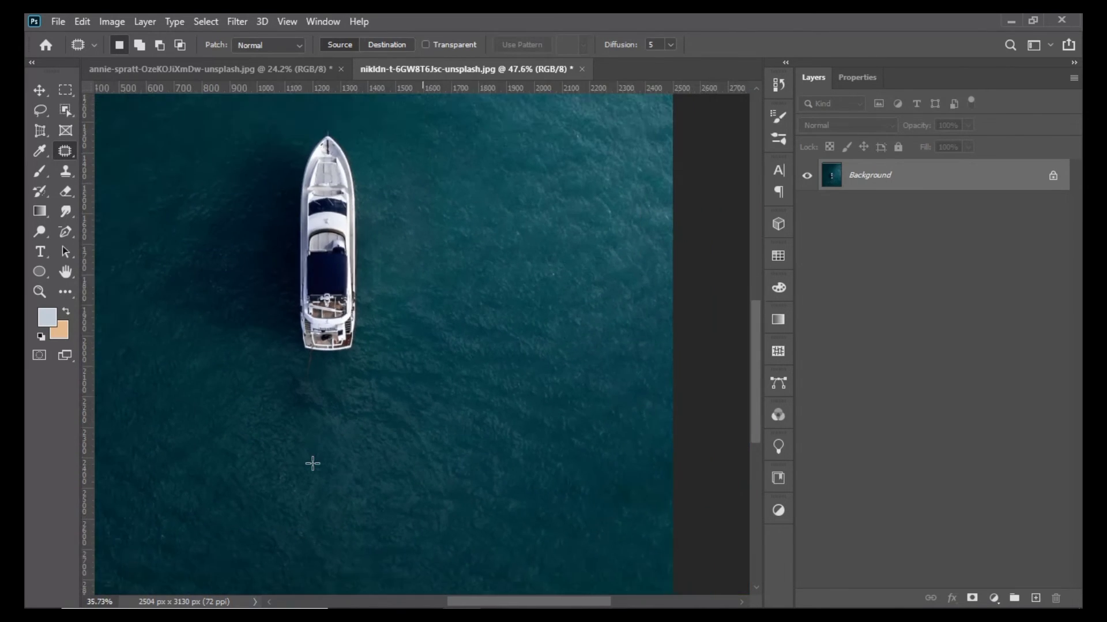
- Outline the whole yacht with the Patch Tool, replace it with the open water beside it, and clear the selection
scroll(313, 463, "down", 1)
mouse_move(273, 154)
left_mouse_down()
mouse_move(279, 343)
mouse_move(335, 431)
mouse_move(401, 378)
mouse_move(398, 306)
mouse_move(348, 169)
mouse_move(273, 154)
left_mouse_up()
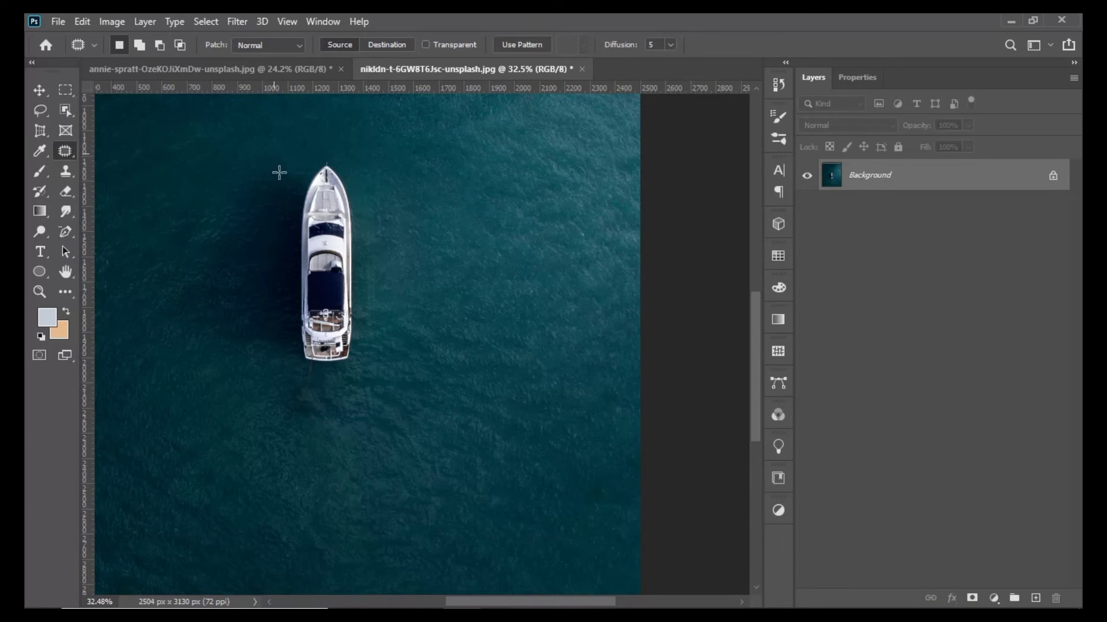
left_click_drag(358, 306, 534, 322)
key("ctrl+d")
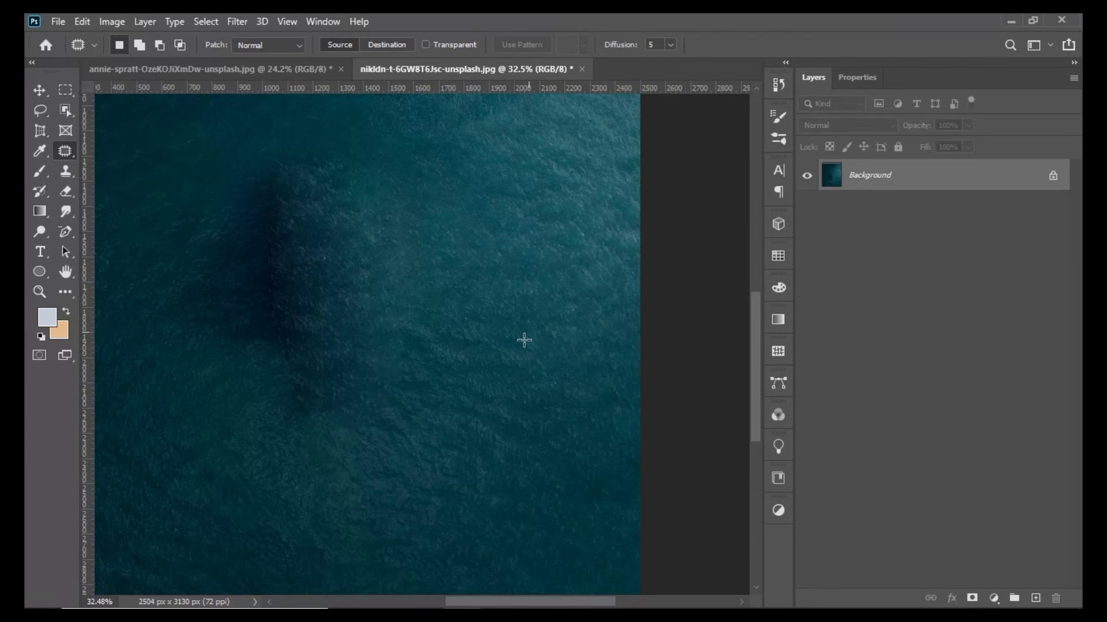
- Patch the dark shadow remaining where the yacht was with lighter water beside it, and clear the selection
scroll(507, 356, "down", 5)
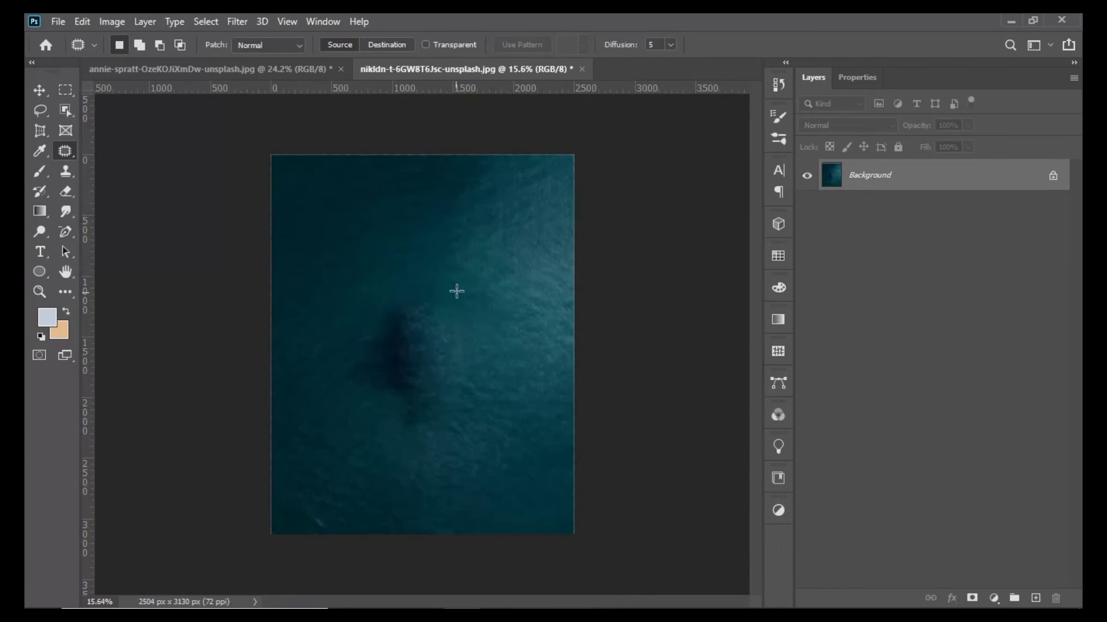
mouse_move(453, 252)
left_mouse_down()
mouse_move(343, 317)
mouse_move(436, 436)
mouse_move(453, 254)
left_mouse_up()
mouse_move(420, 382)
left_mouse_down()
mouse_move(447, 276)
mouse_move(515, 316)
left_mouse_up()
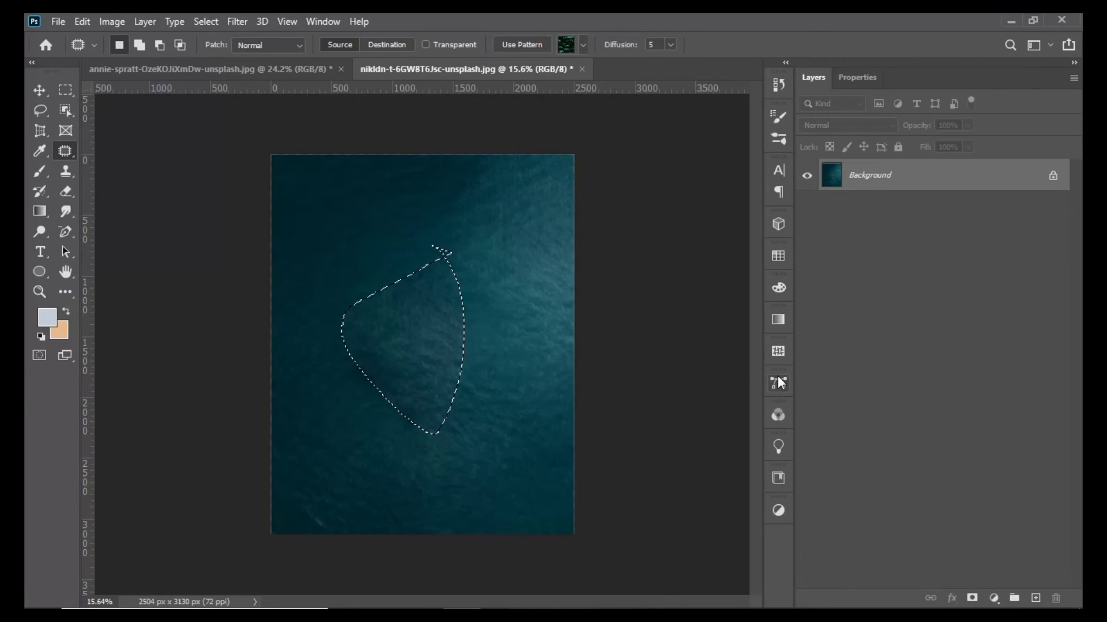
key("ctrl+d")
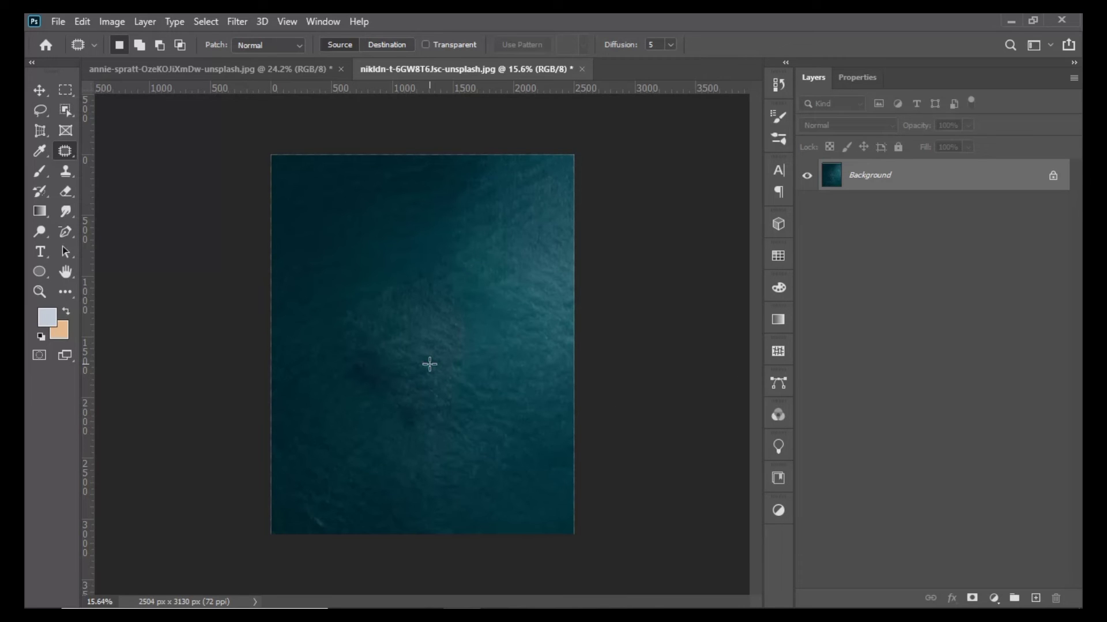
- Undo the patches of the shadow, the yacht and the jet ski
key("ctrl+z")
key("ctrl+z")
key("ctrl+z")
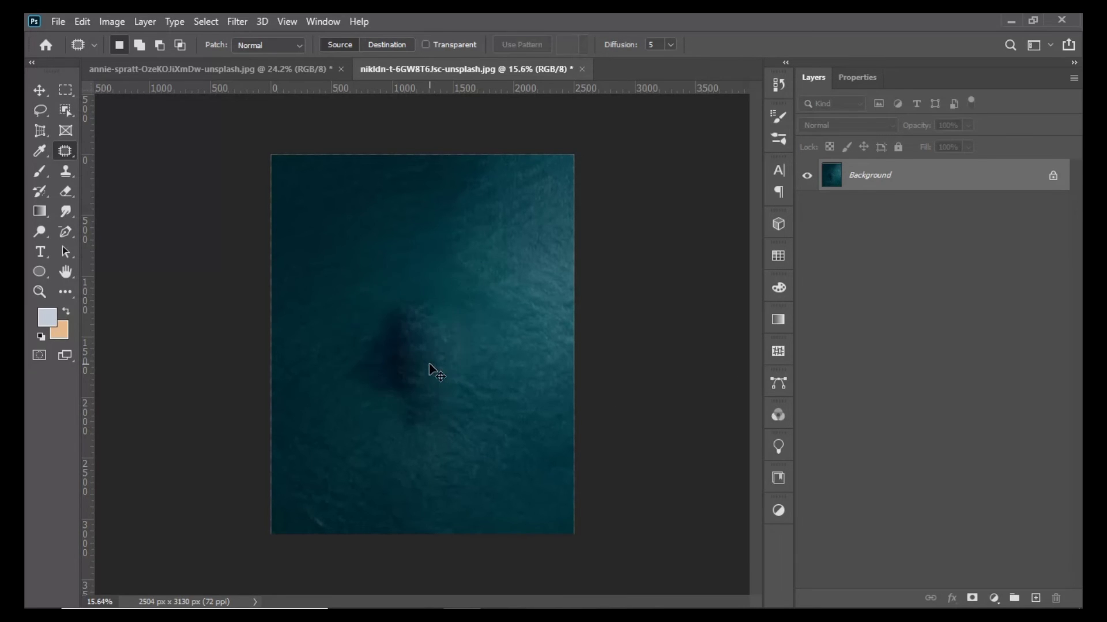
key("ctrl+z")
key("ctrl+z")
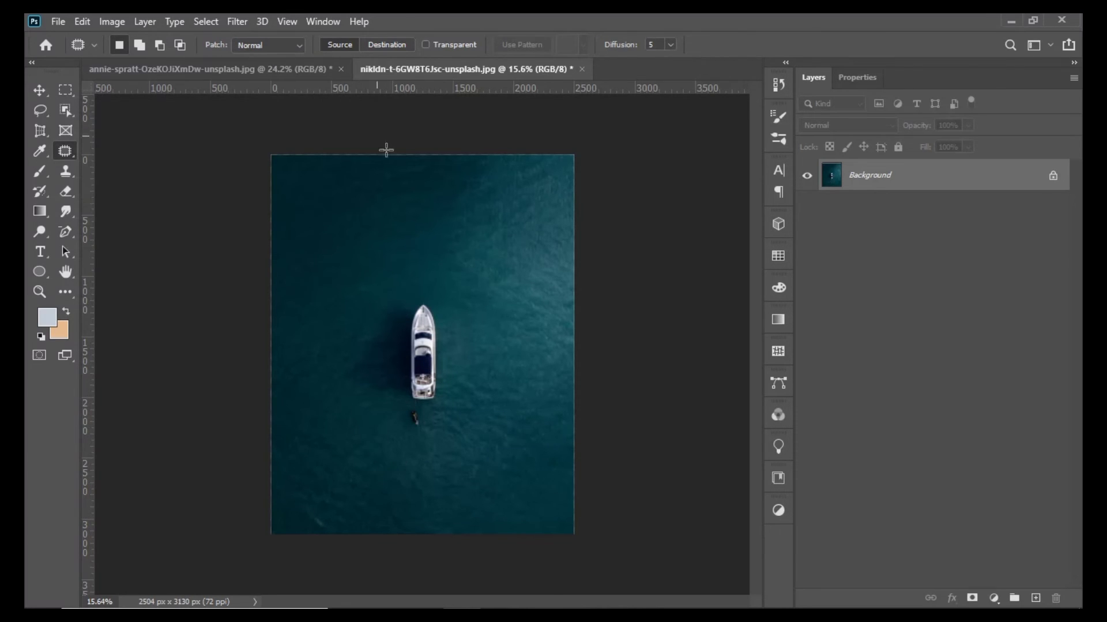
- Outline the shadow beside the yacht with the Patch Tool, patch it with open water from the photo's lower part, and clear the selection
scroll(416, 466, "up", 6)
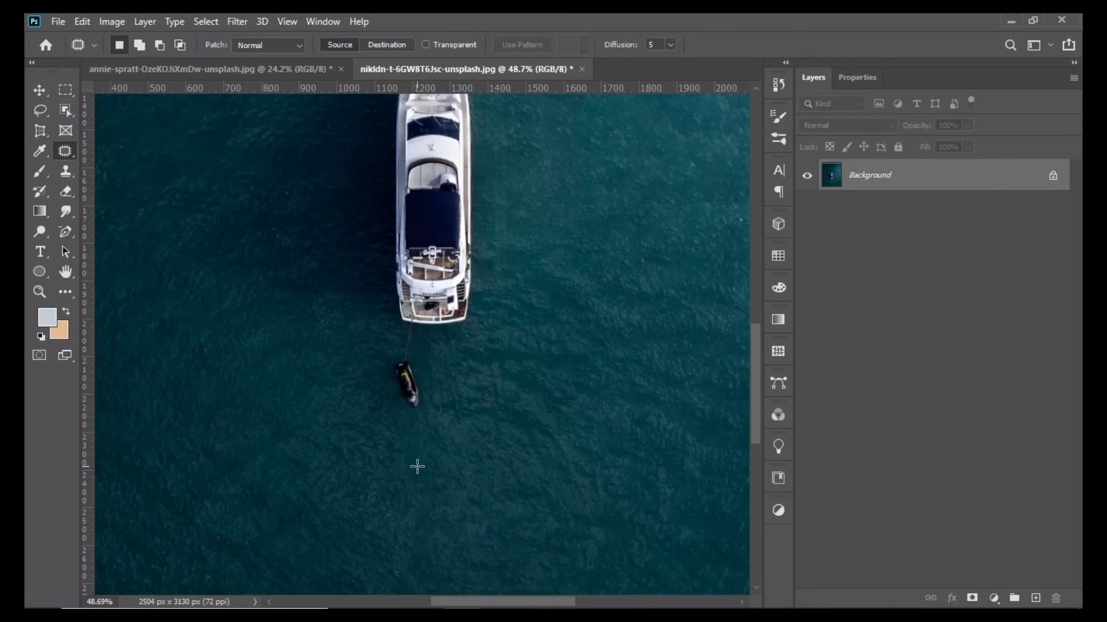
scroll(364, 358, "up", 2)
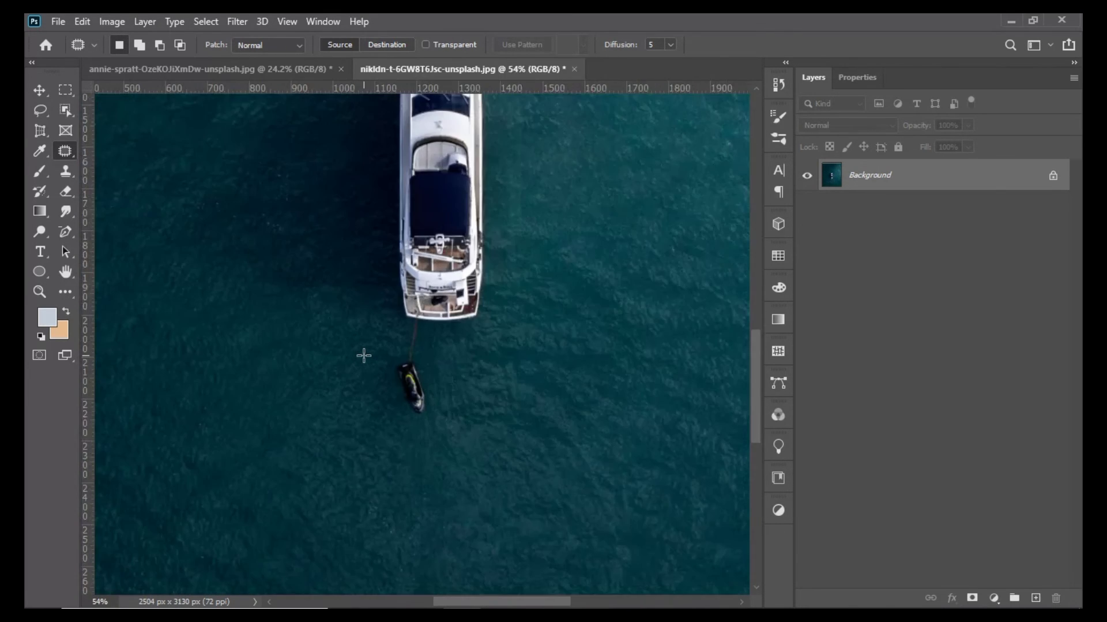
scroll(364, 355, "down", 4)
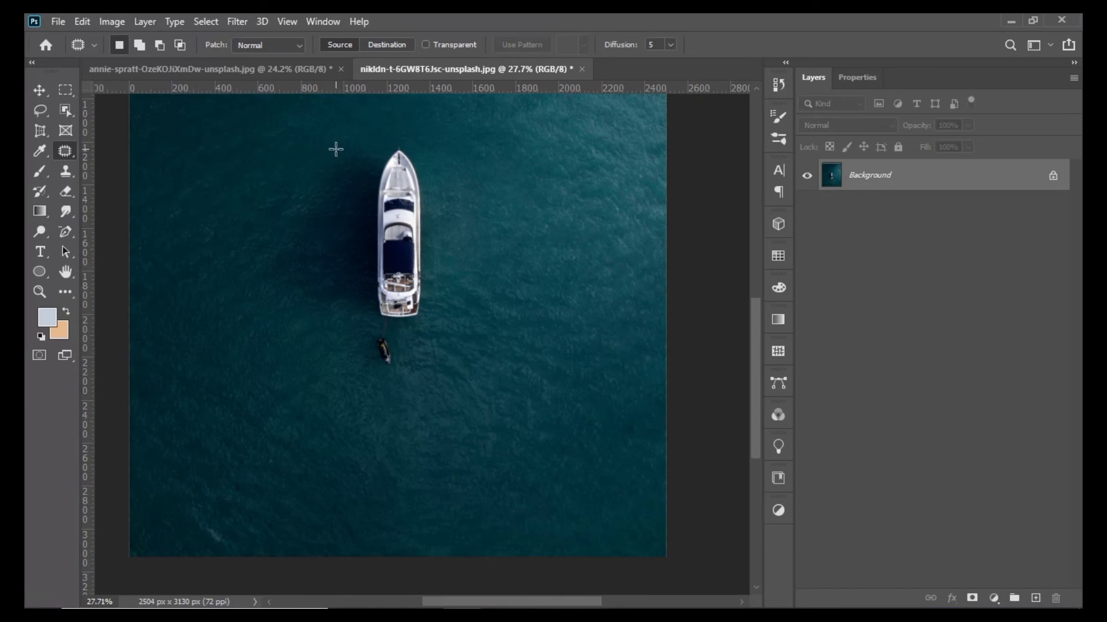
mouse_move(336, 150)
left_mouse_down()
mouse_move(296, 185)
mouse_move(289, 227)
mouse_move(316, 285)
mouse_move(369, 304)
mouse_move(370, 219)
mouse_move(358, 182)
mouse_move(327, 152)
left_mouse_up()
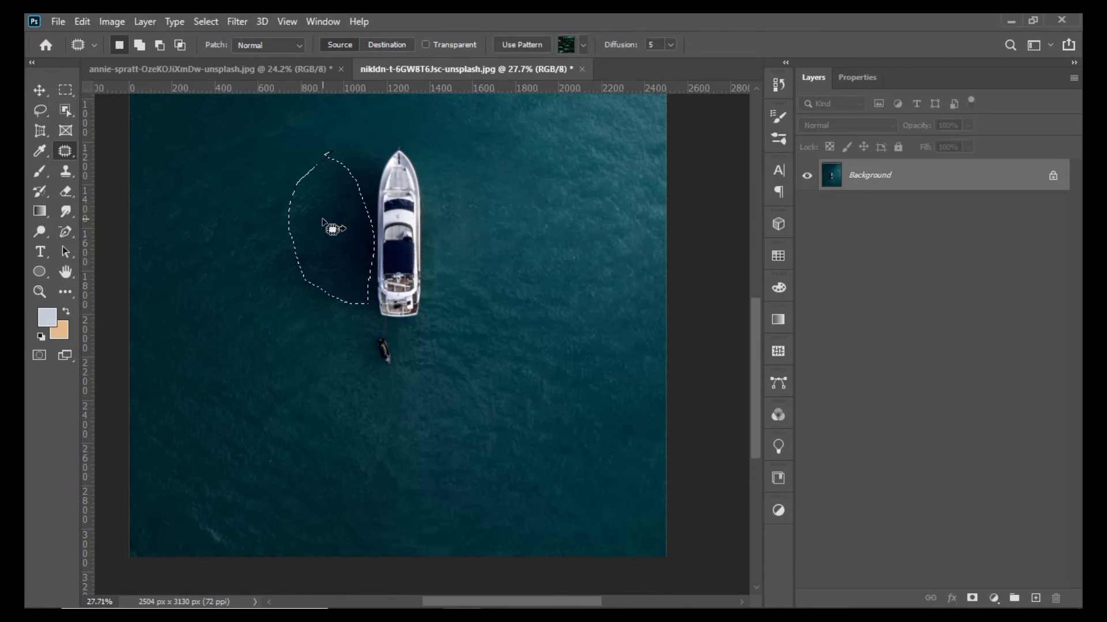
left_click_drag(334, 227, 213, 403)
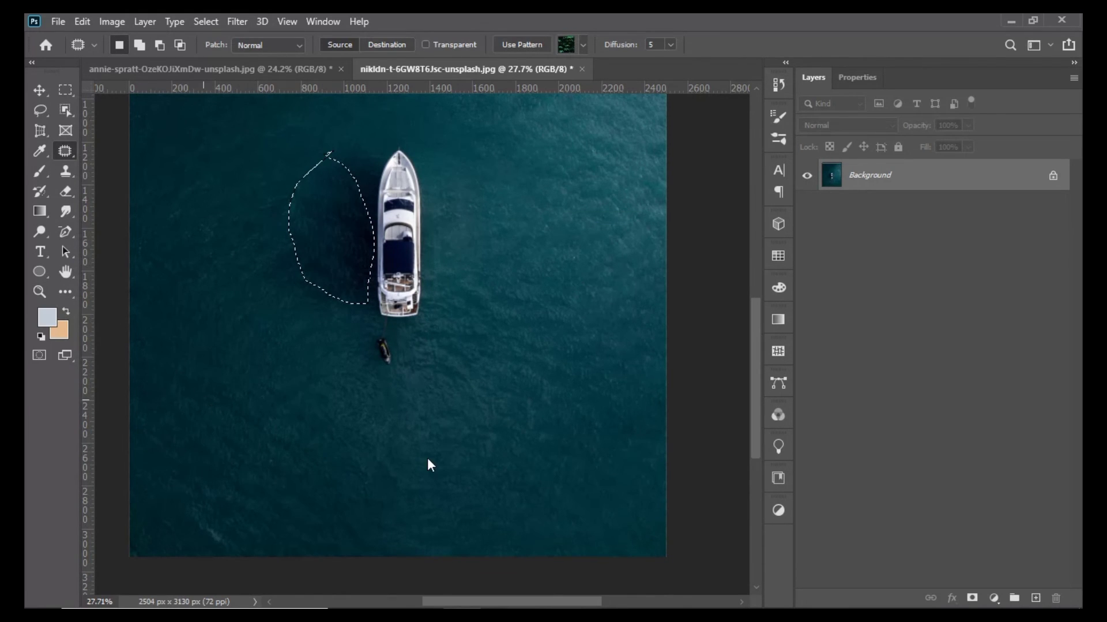
key("super")
key("Escape")
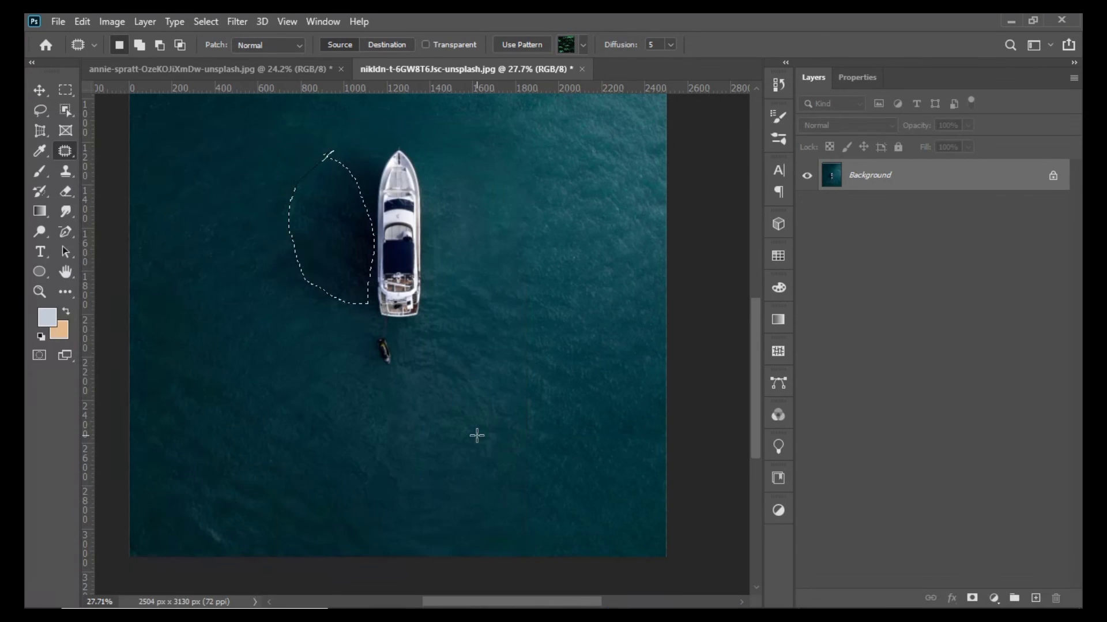
key("ctrl+d")
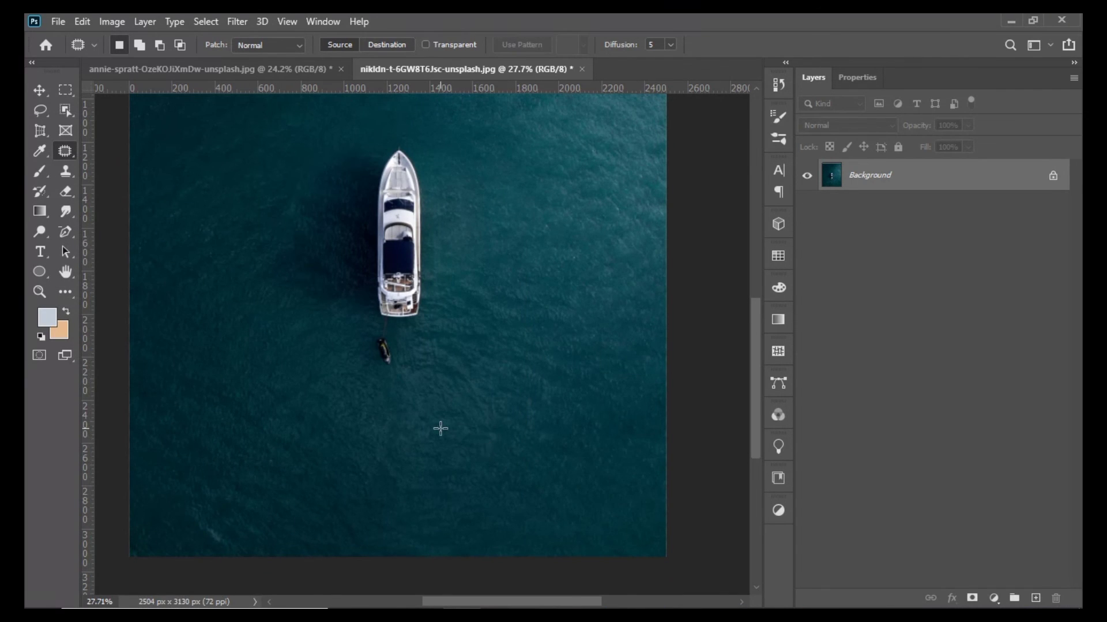
- Unlock the yacht photo's Background layer to make it a regular layer
scroll(440, 428, "down", 2)
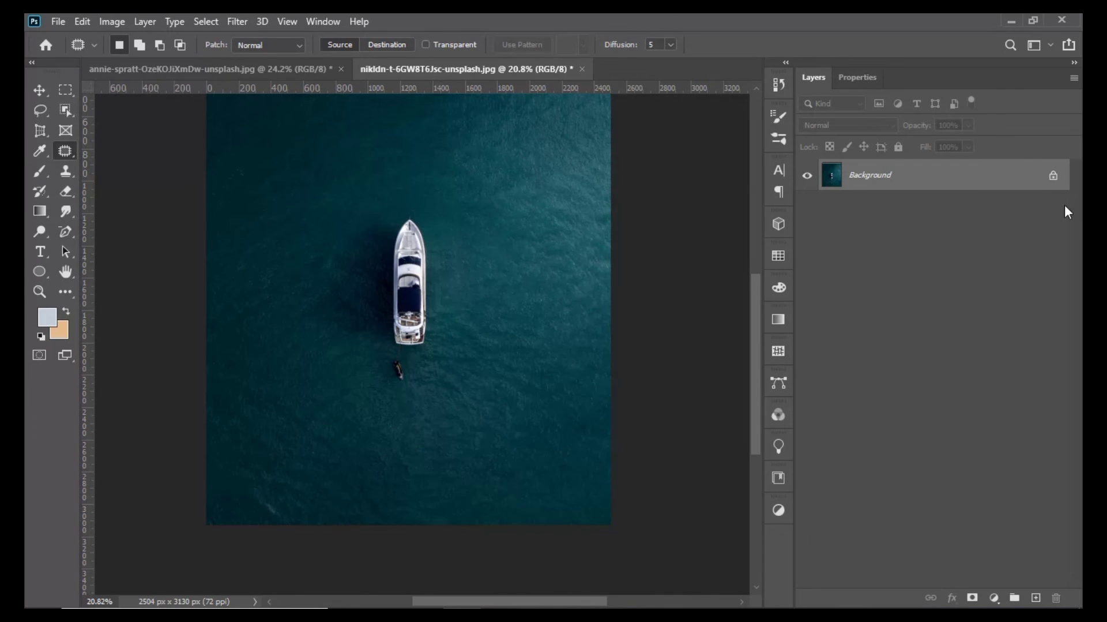
left_click(1052, 180)
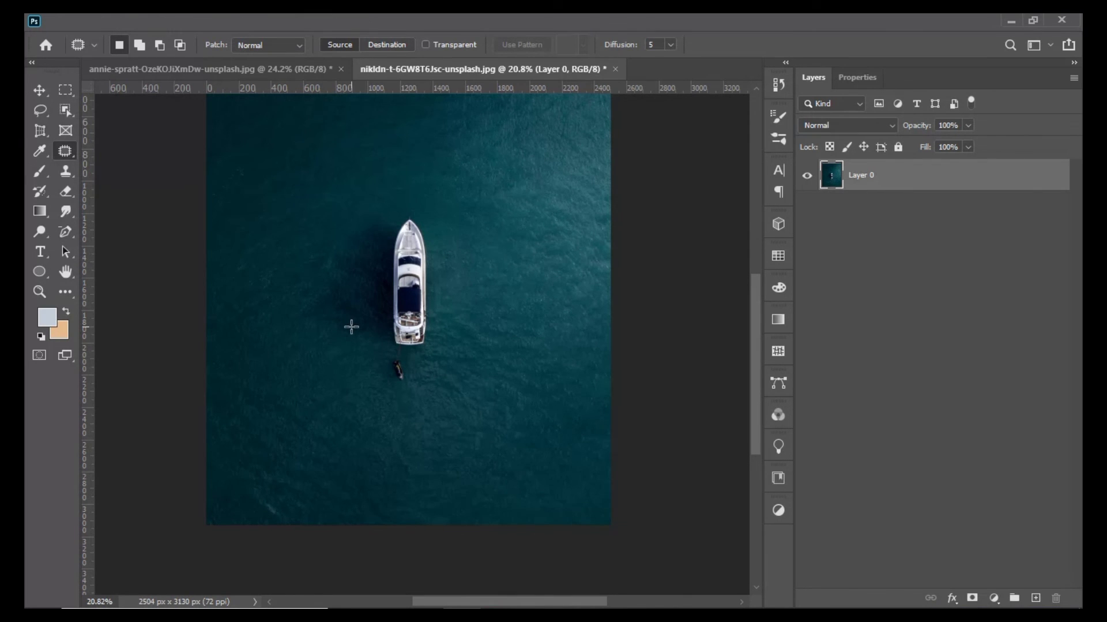
scroll(352, 327, "up", 2)
scroll(351, 326, "down", 2)
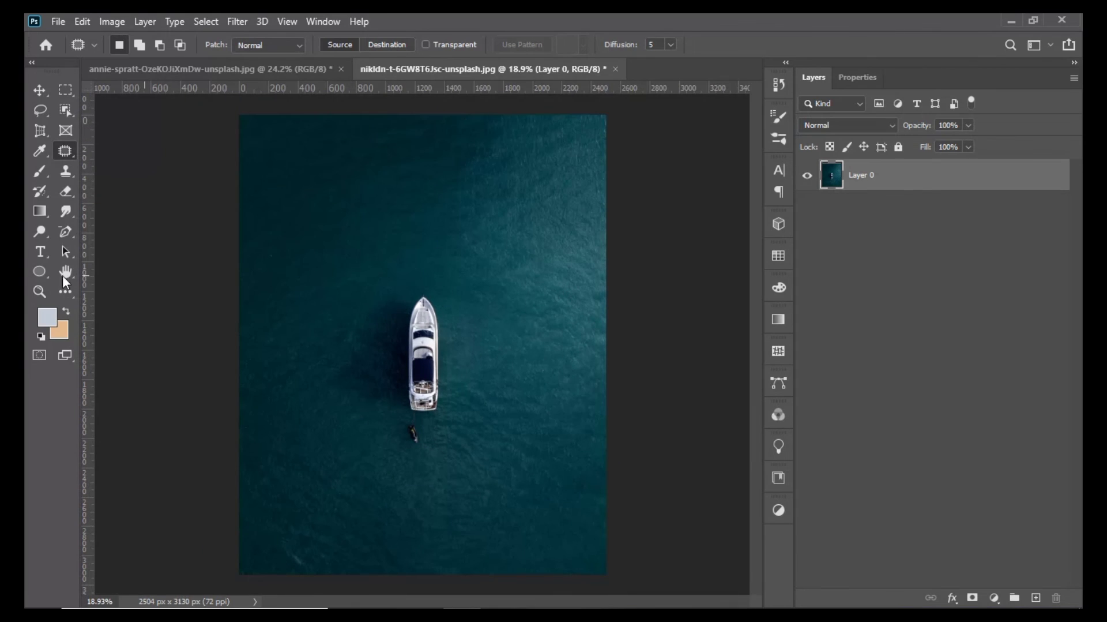
- Switch from the Patch Tool to the Content-Aware Move Tool and look through the other healing tools
right_click(58, 152)
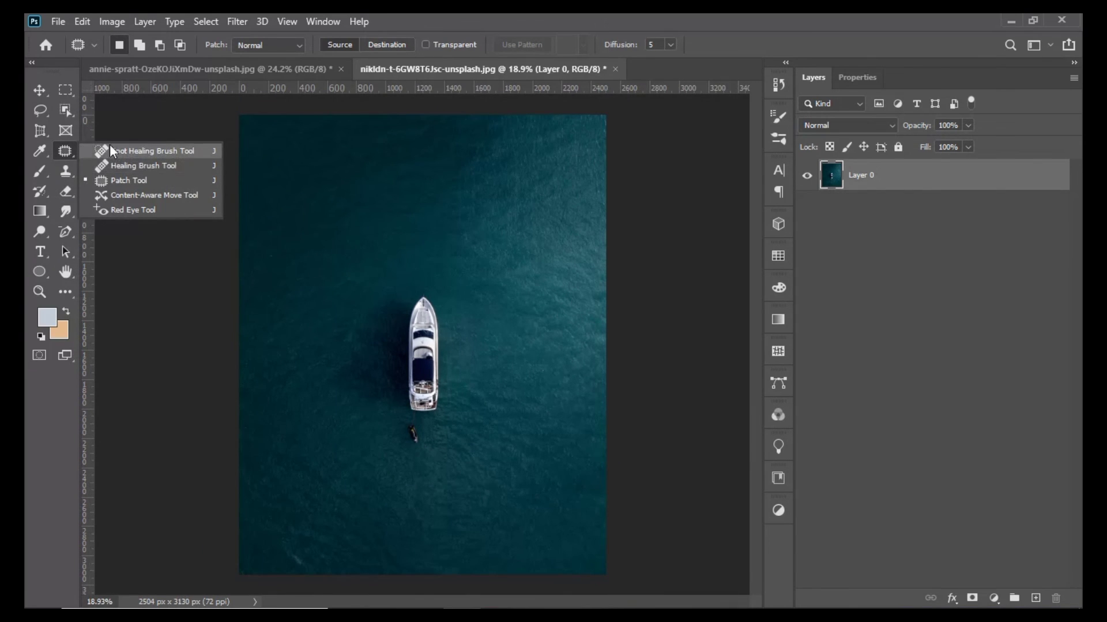
left_click(125, 176)
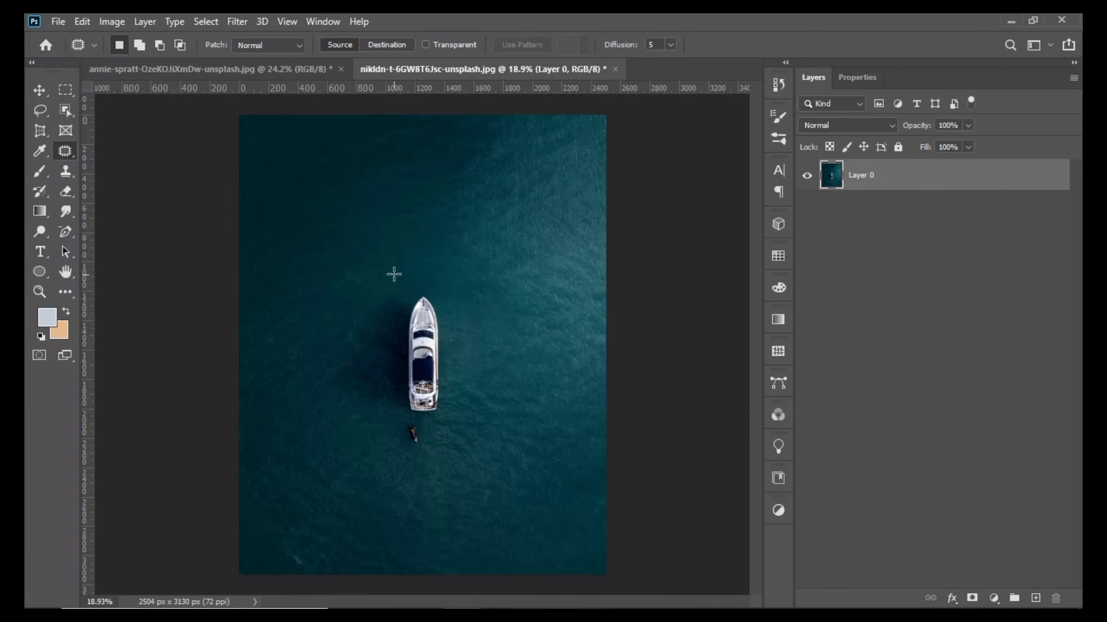
right_click(66, 147)
left_click(113, 189)
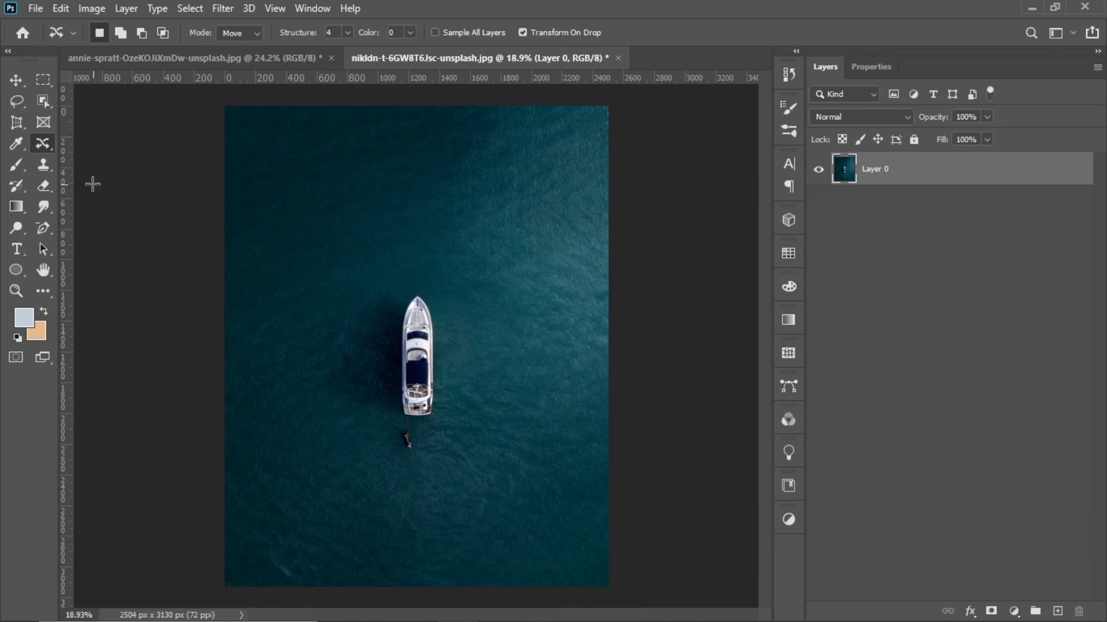
right_click(50, 142)
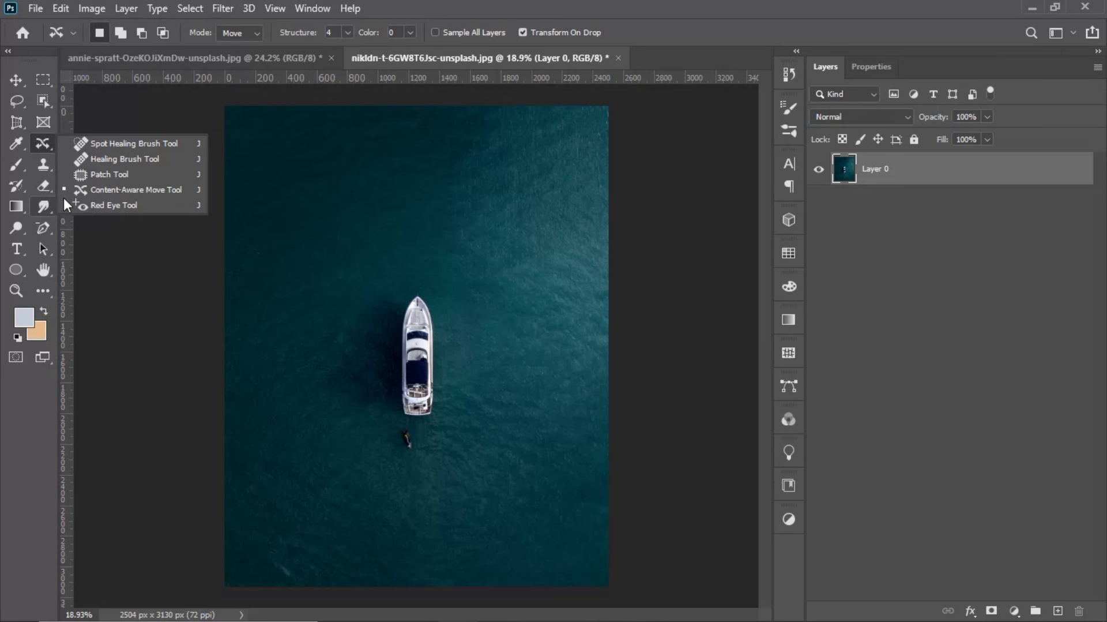
left_click(20, 150)
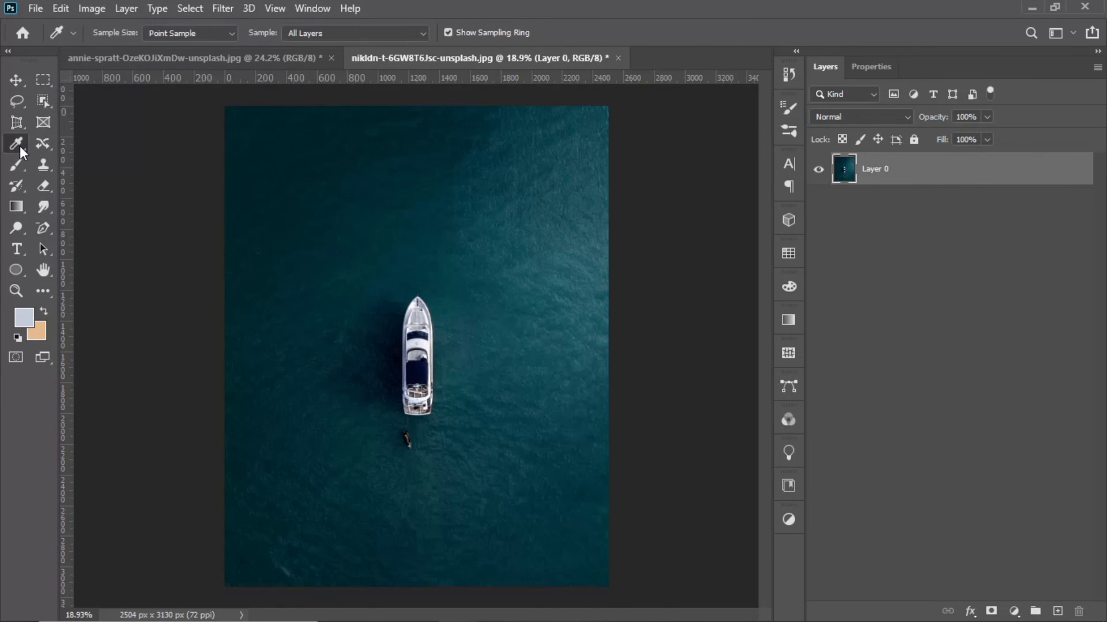